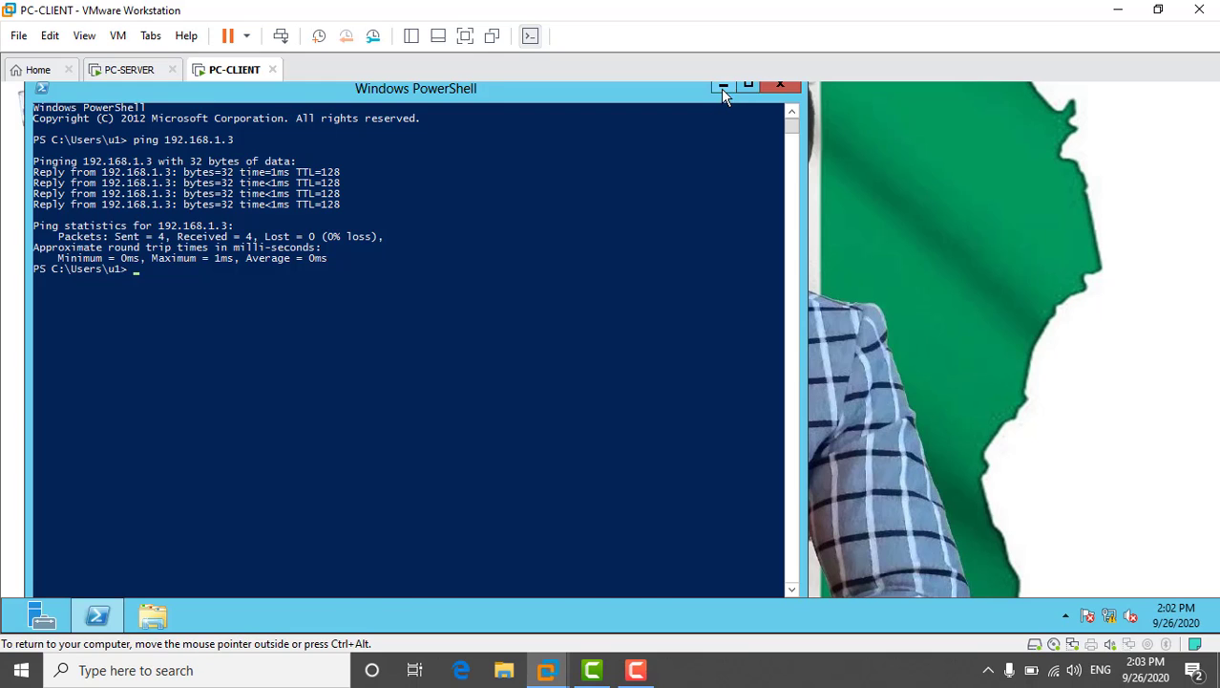
# Step: View the remote desktop session to 192.168.1.6 on the PC-SERVER virtual machine and return to PC-CLIENT
pyautogui.click(120, 71)
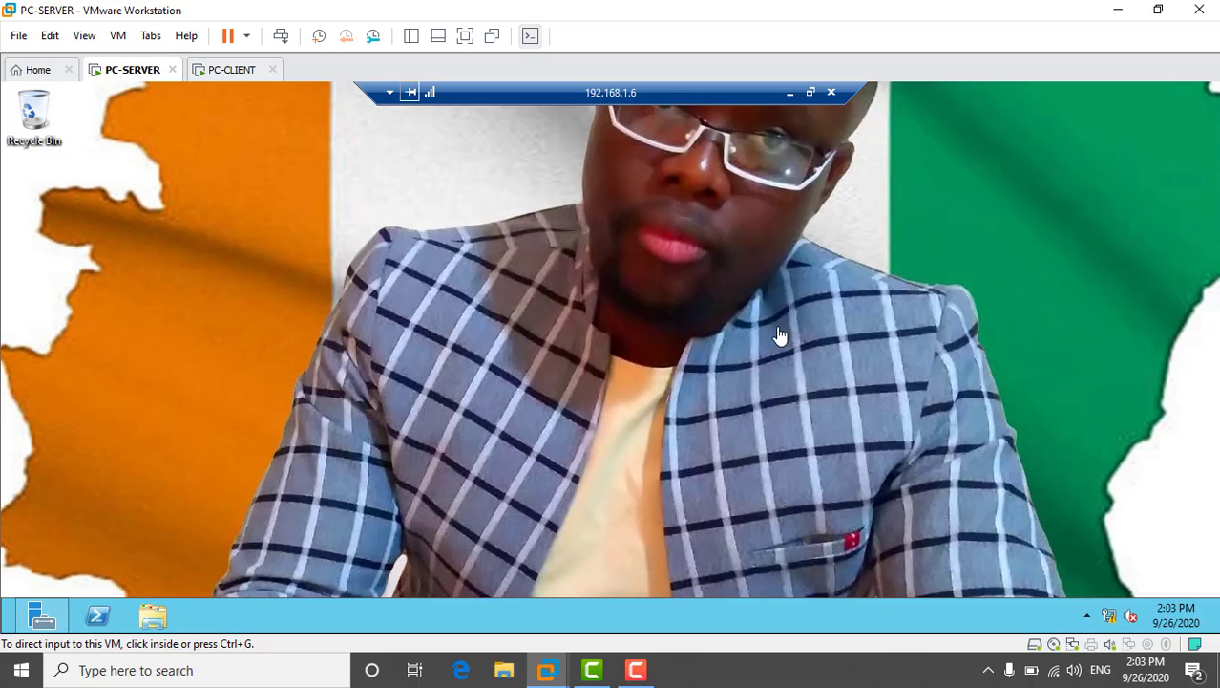
pyautogui.click(238, 74)
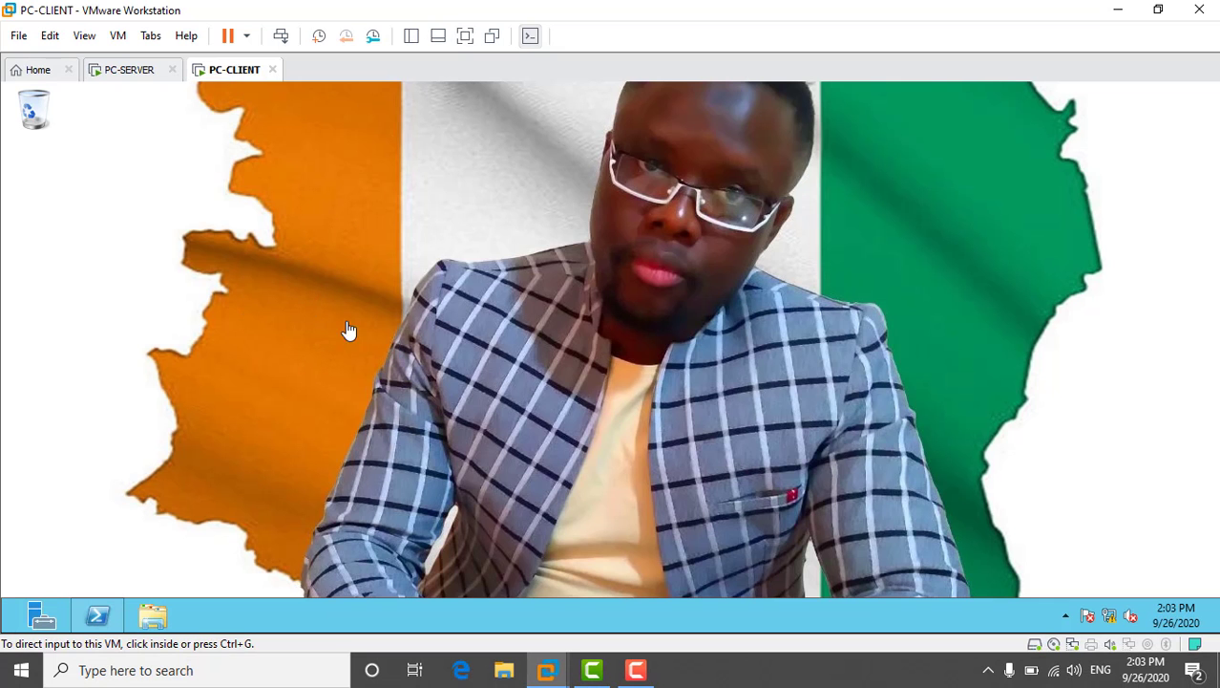
pyautogui.click(124, 77)
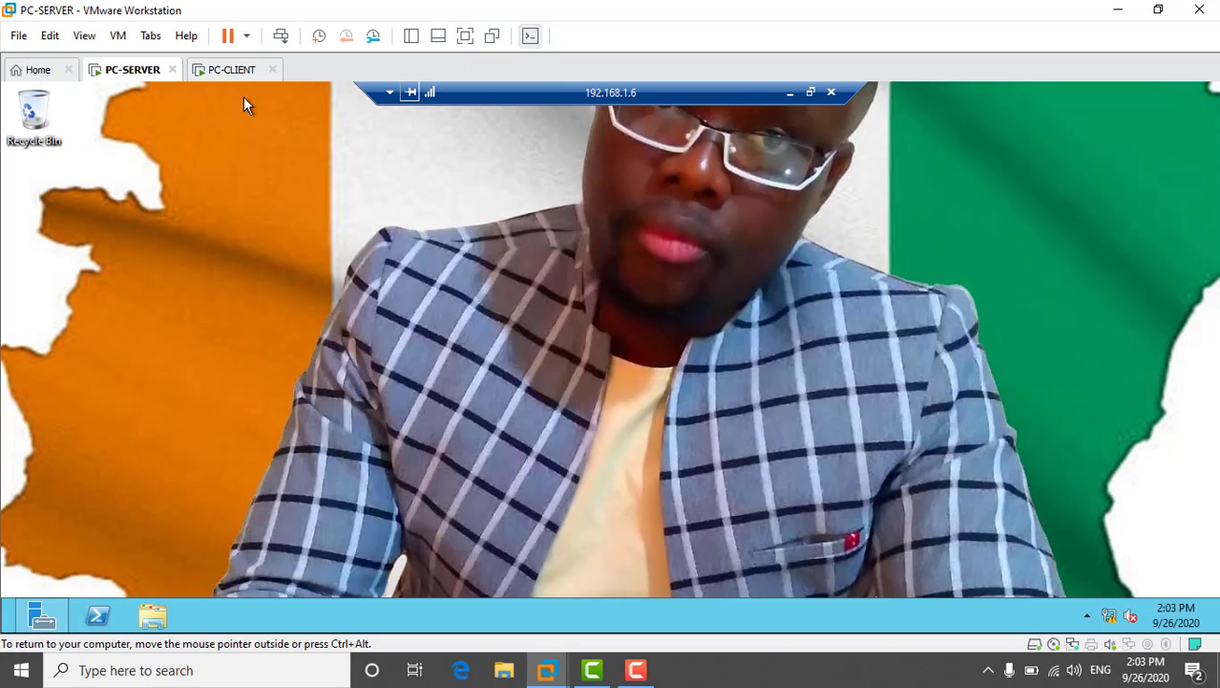
pyautogui.click(232, 70)
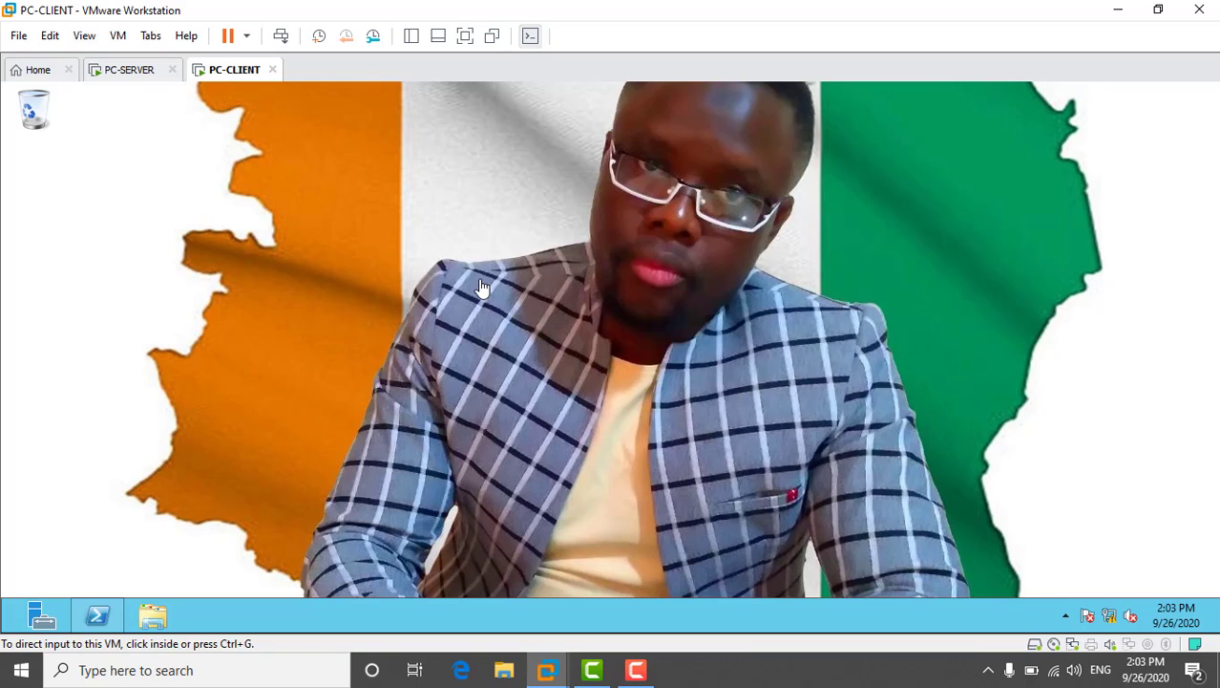
# Step: On PC-CLIENT, open the Control Panel, show its items as small icons and open Windows Firewall
pyautogui.click(532, 287)
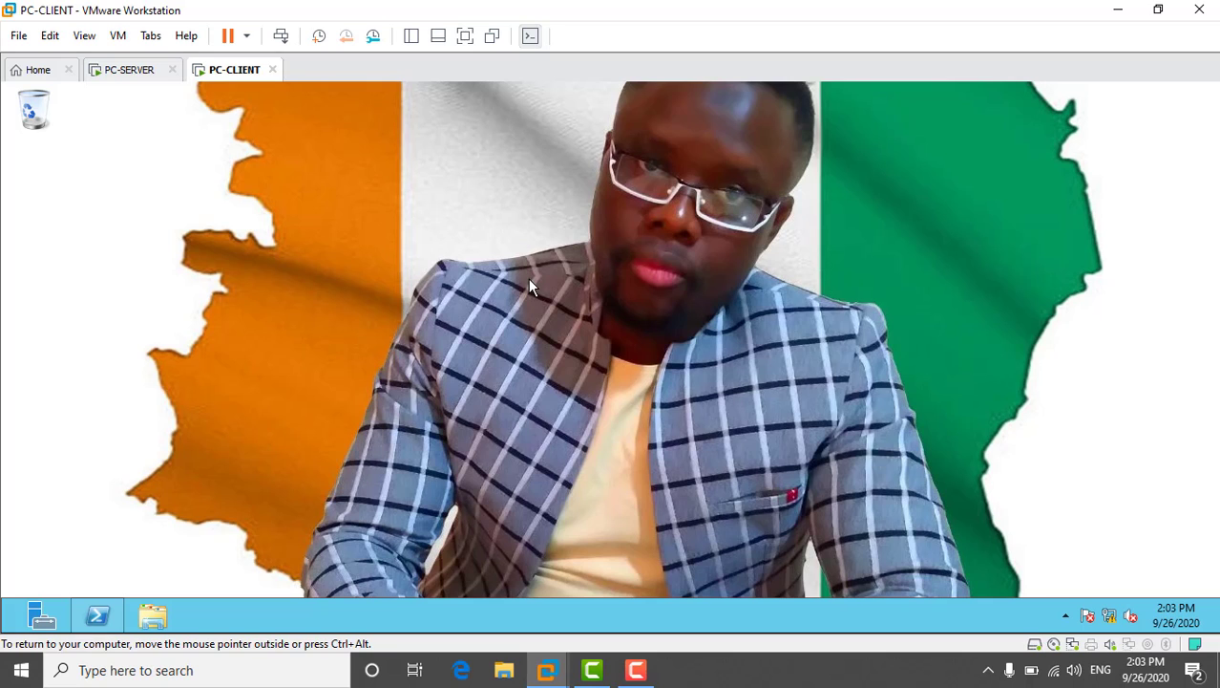
pyautogui.press('super')
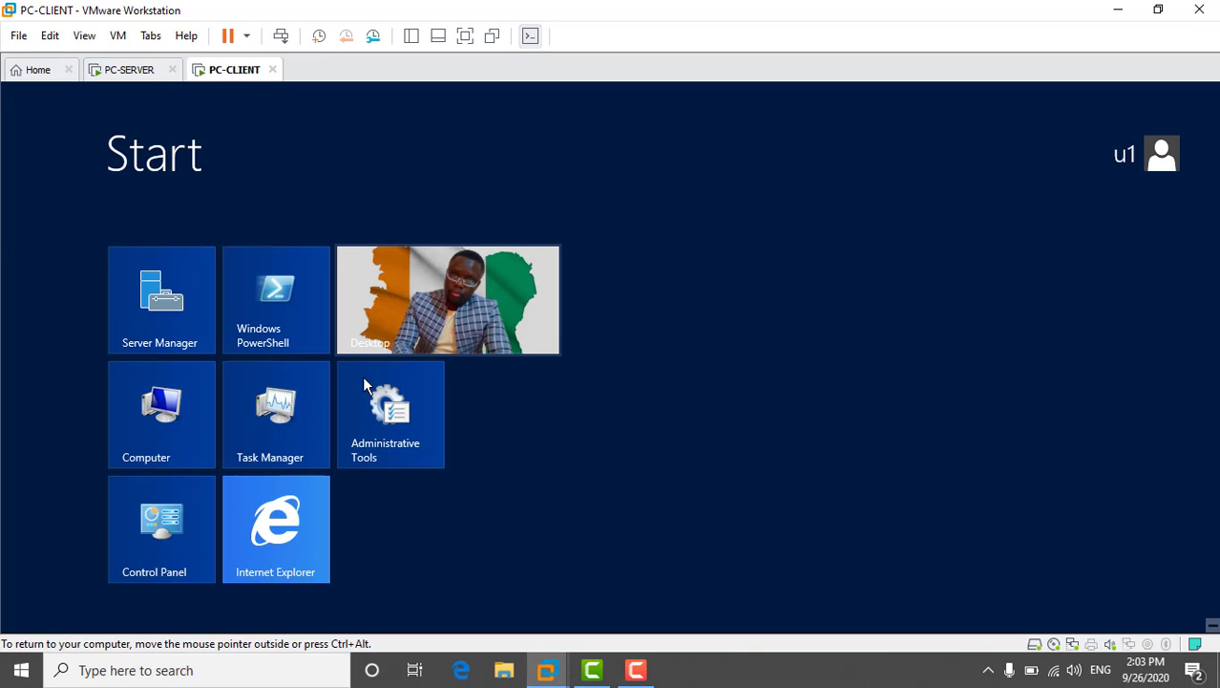
pyautogui.click(163, 527)
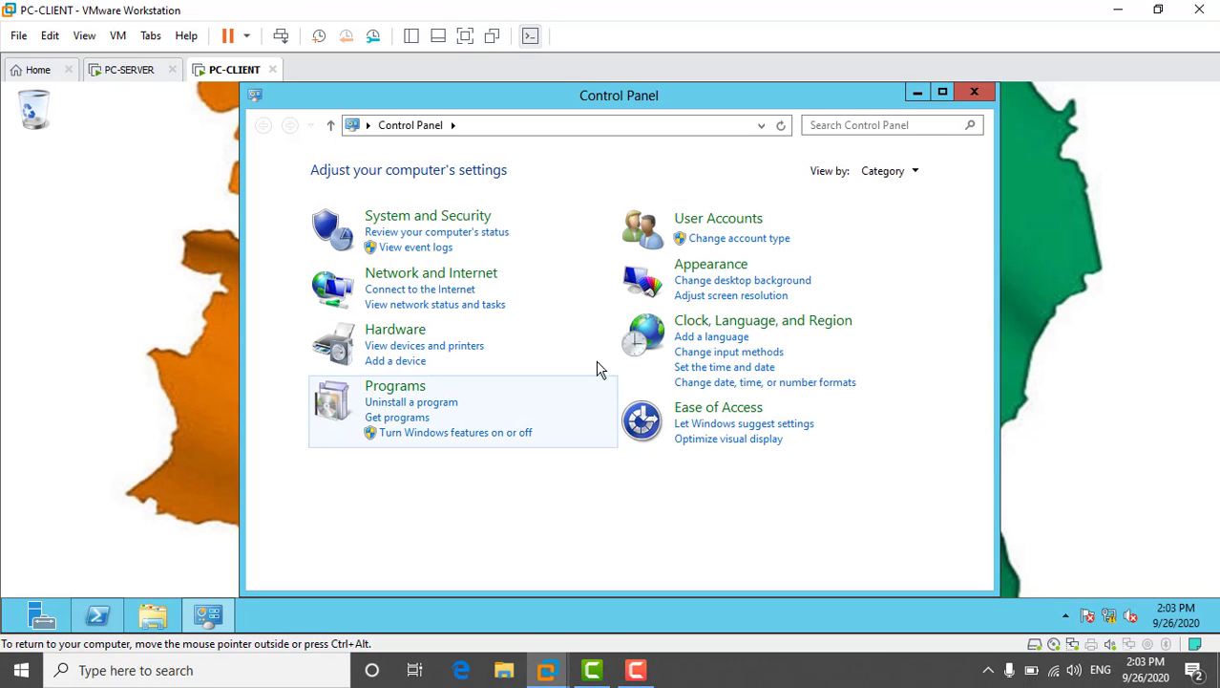
pyautogui.click(919, 172)
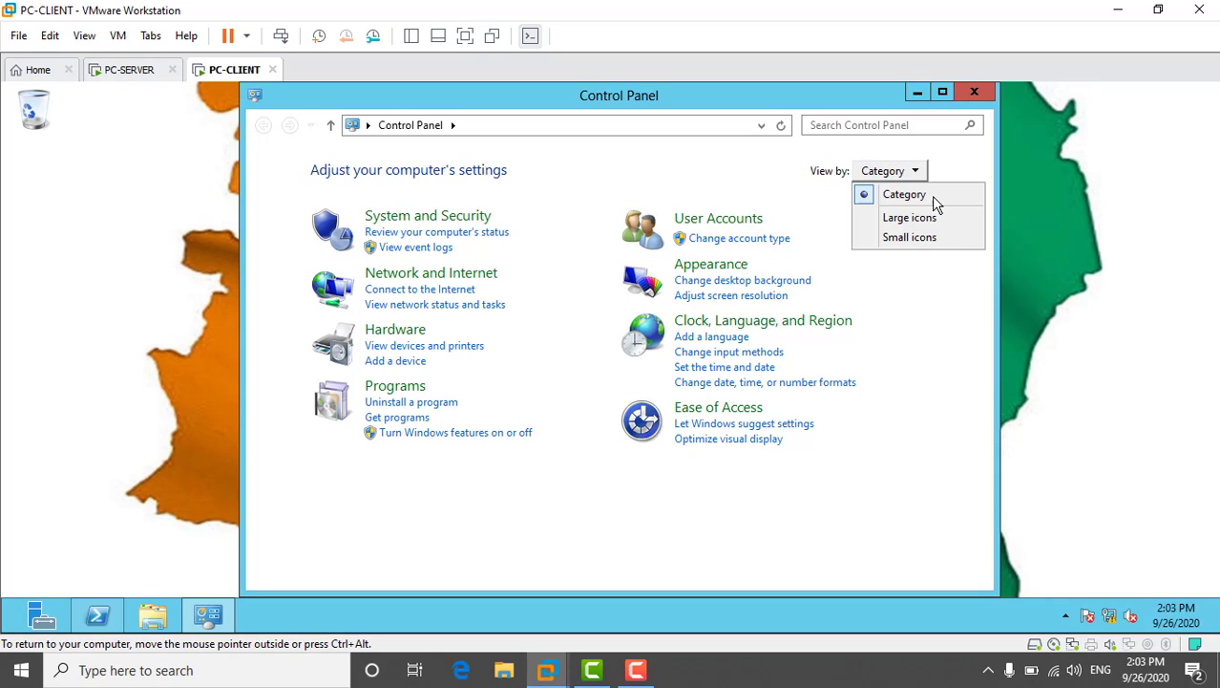
pyautogui.click(948, 251)
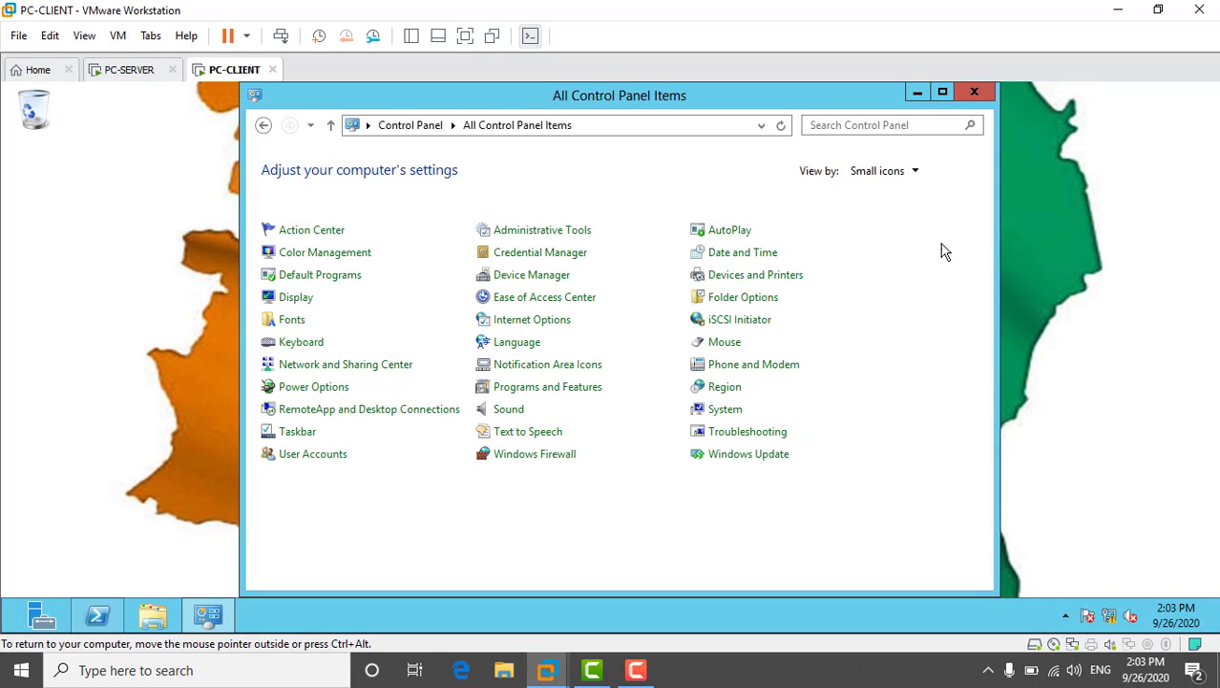
pyautogui.click(533, 456)
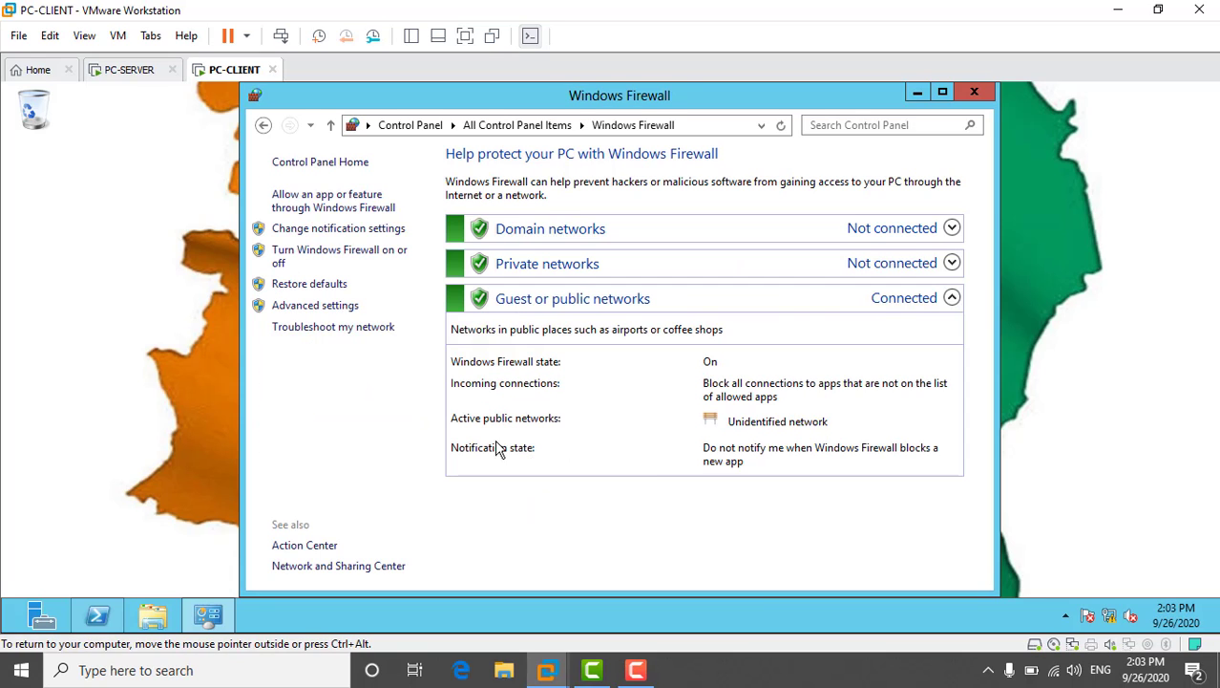
# Step: Open the firewall's advanced settings, authorising with the administrator user name and the account password
pyautogui.click(304, 306)
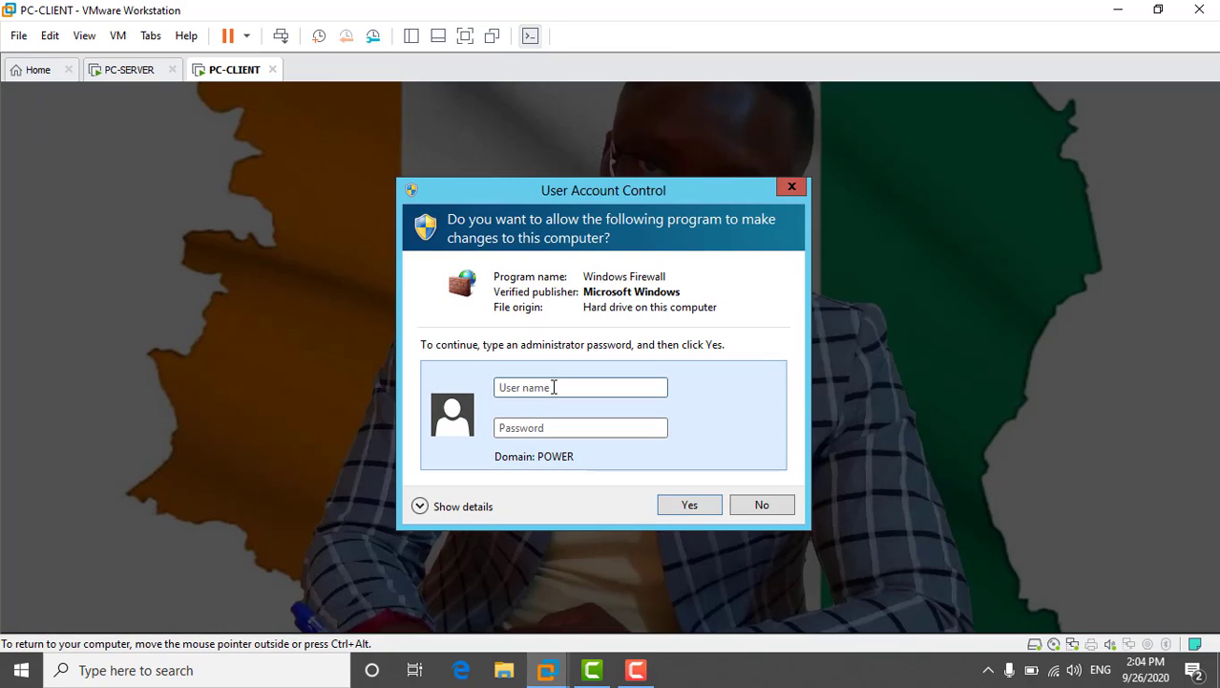
pyautogui.click(553, 387)
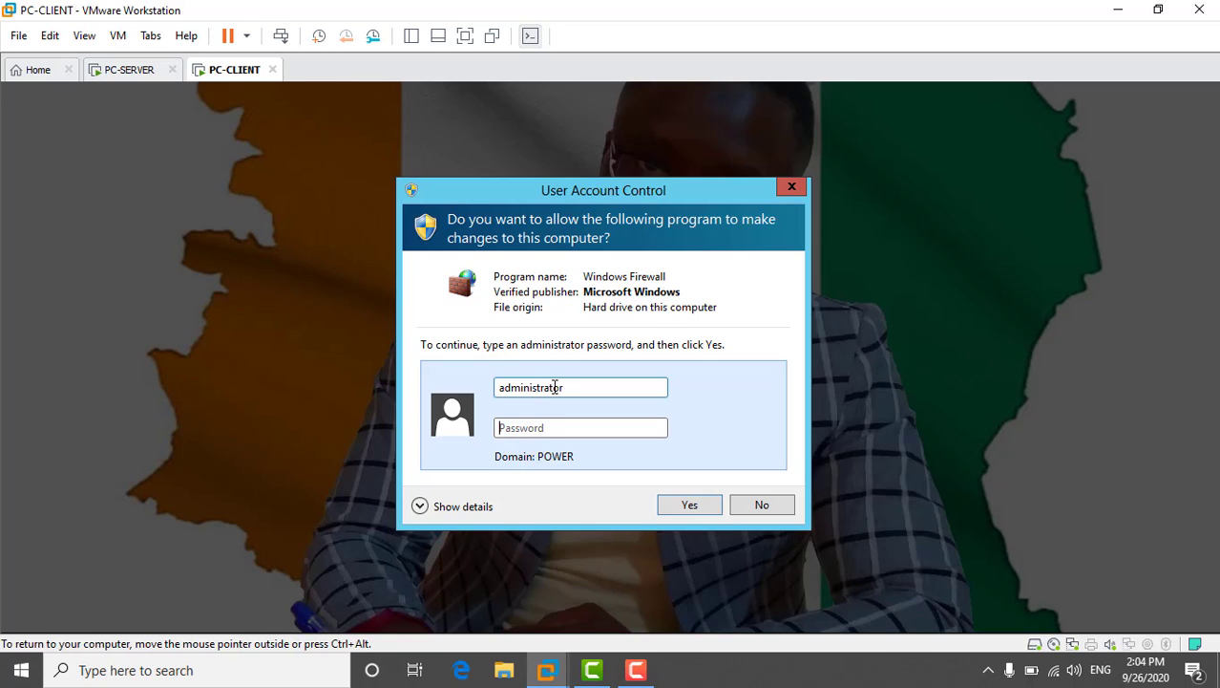
pyautogui.write('••')
pyautogui.press('Return')
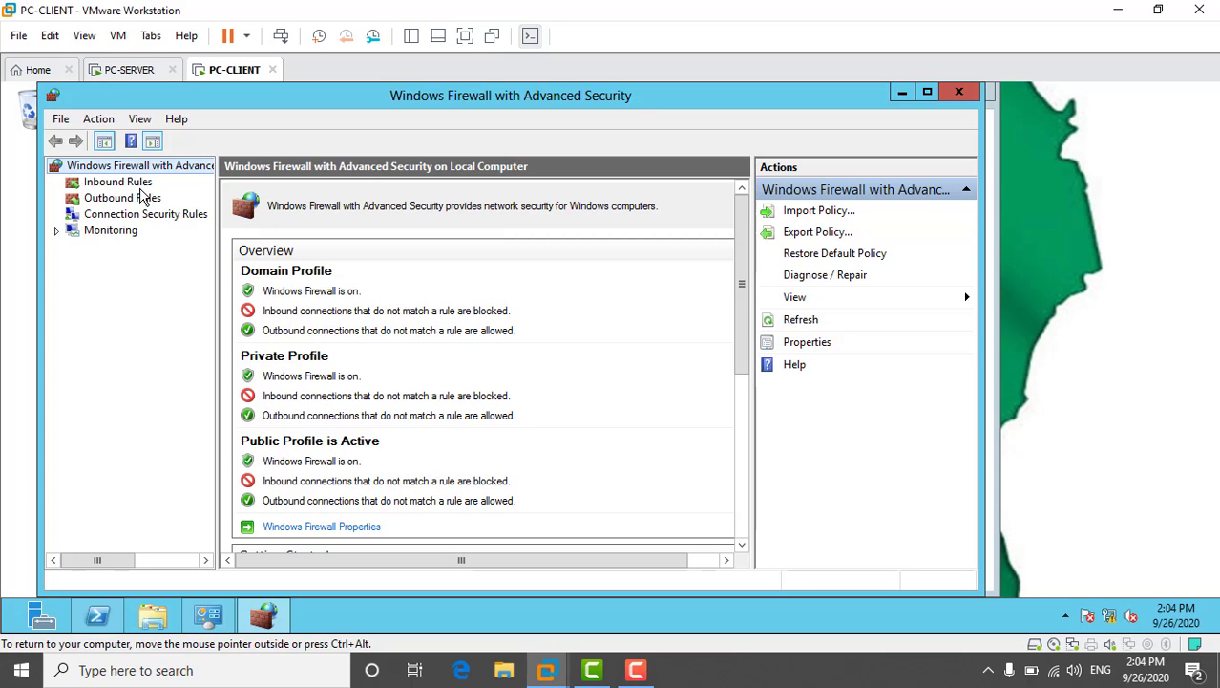
# Step: Start a new inbound firewall rule of the predefined type Remote Desktop
pyautogui.click(110, 187)
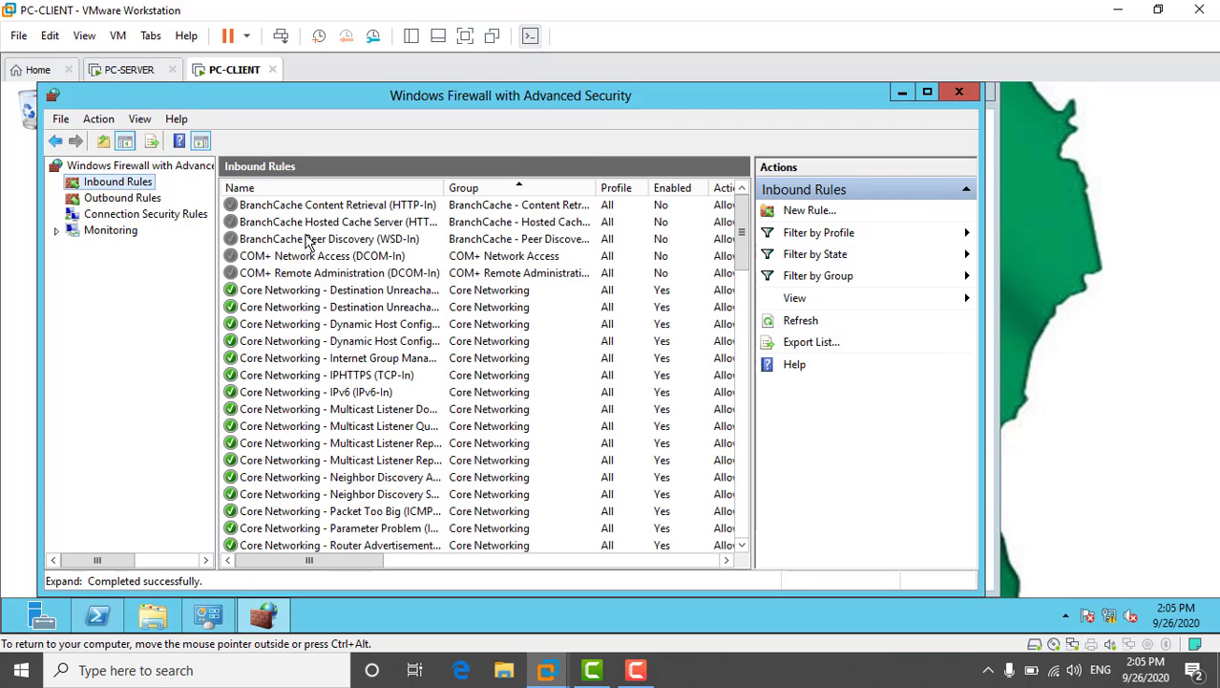
pyautogui.click(115, 200)
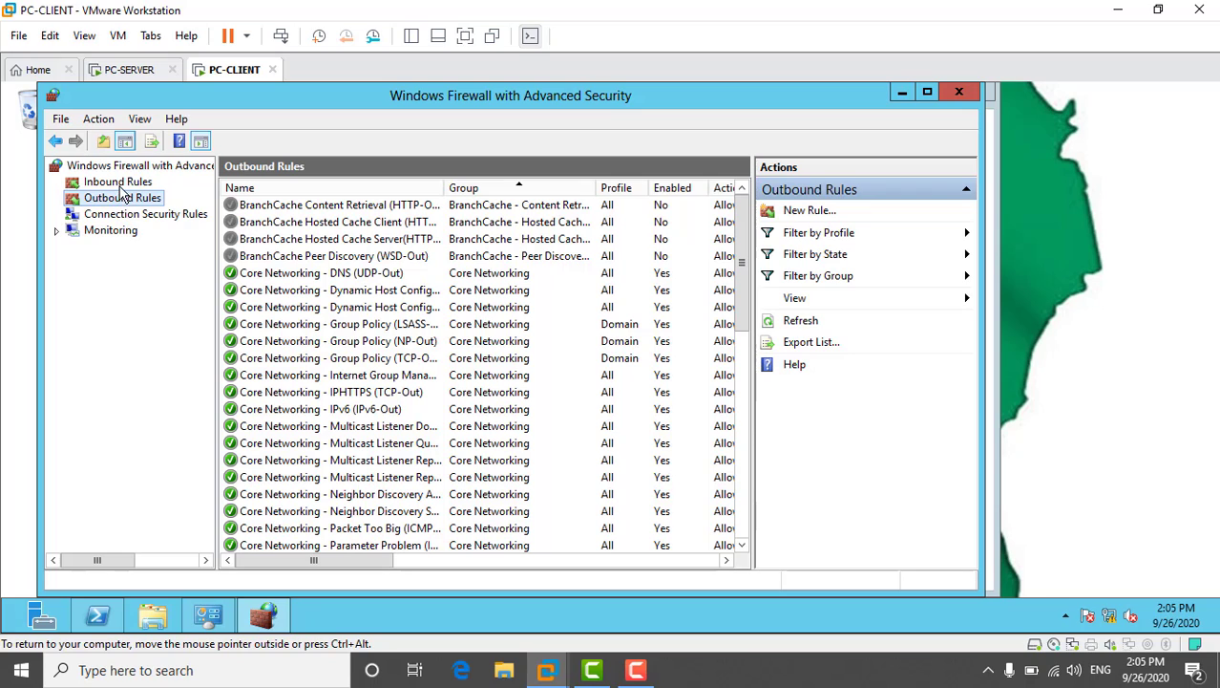
pyautogui.click(118, 182)
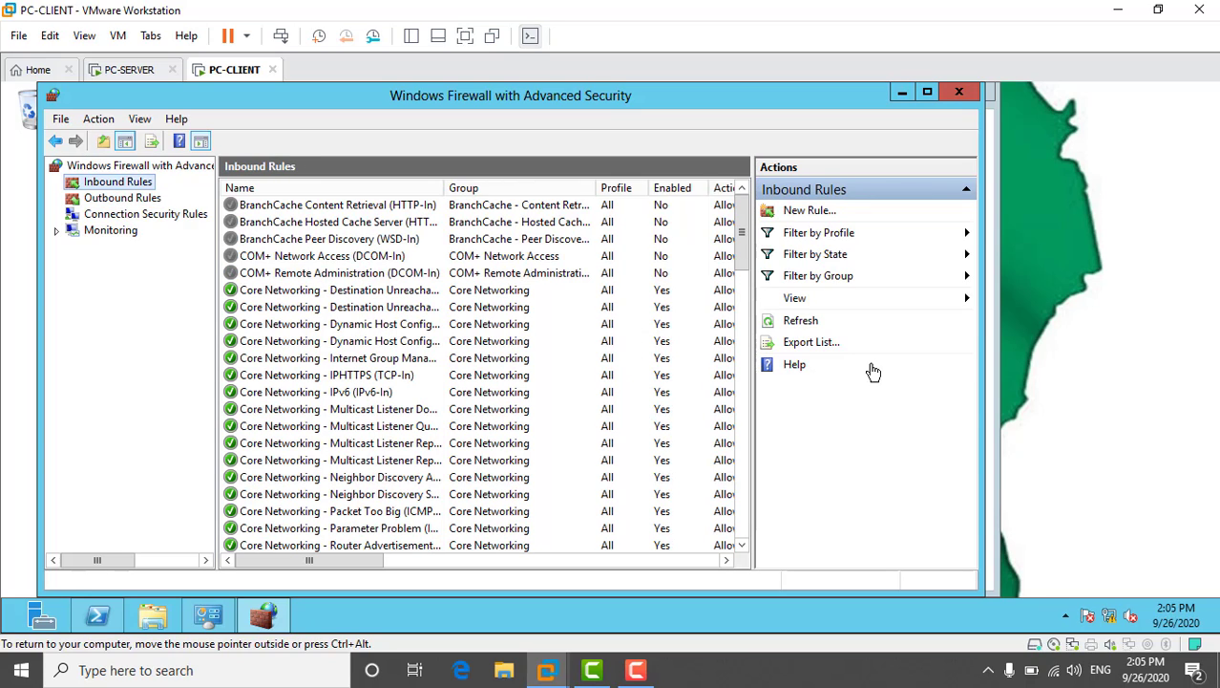
pyautogui.click(822, 218)
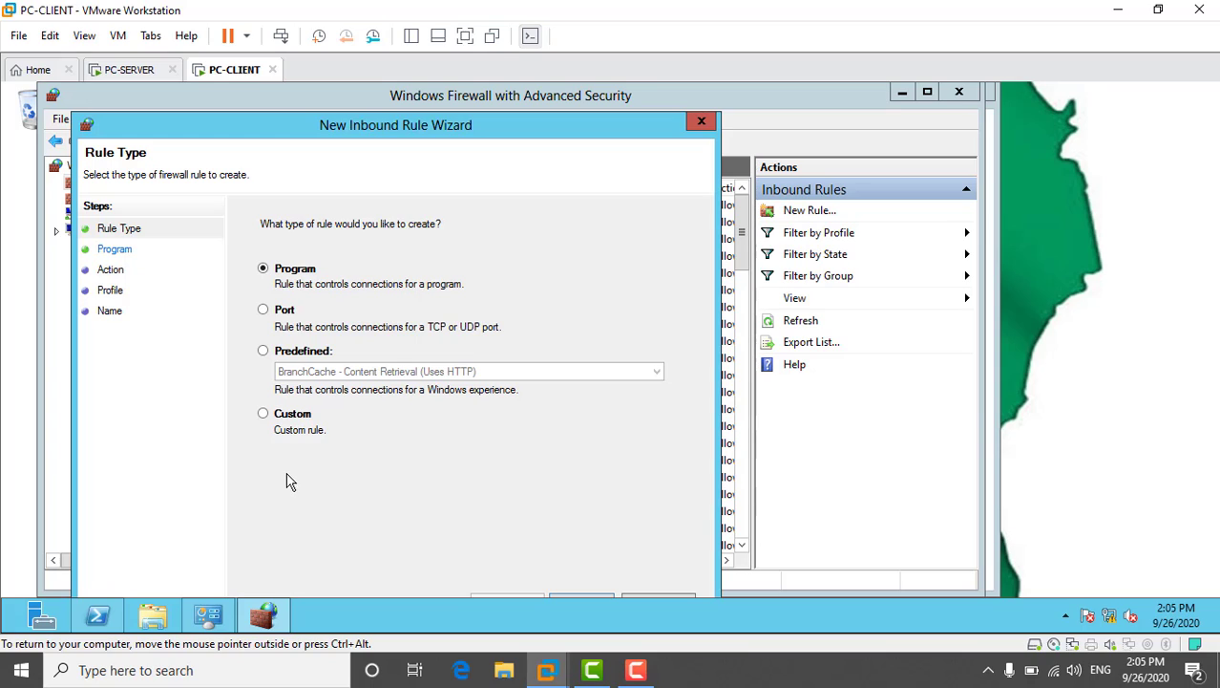
pyautogui.click(263, 351)
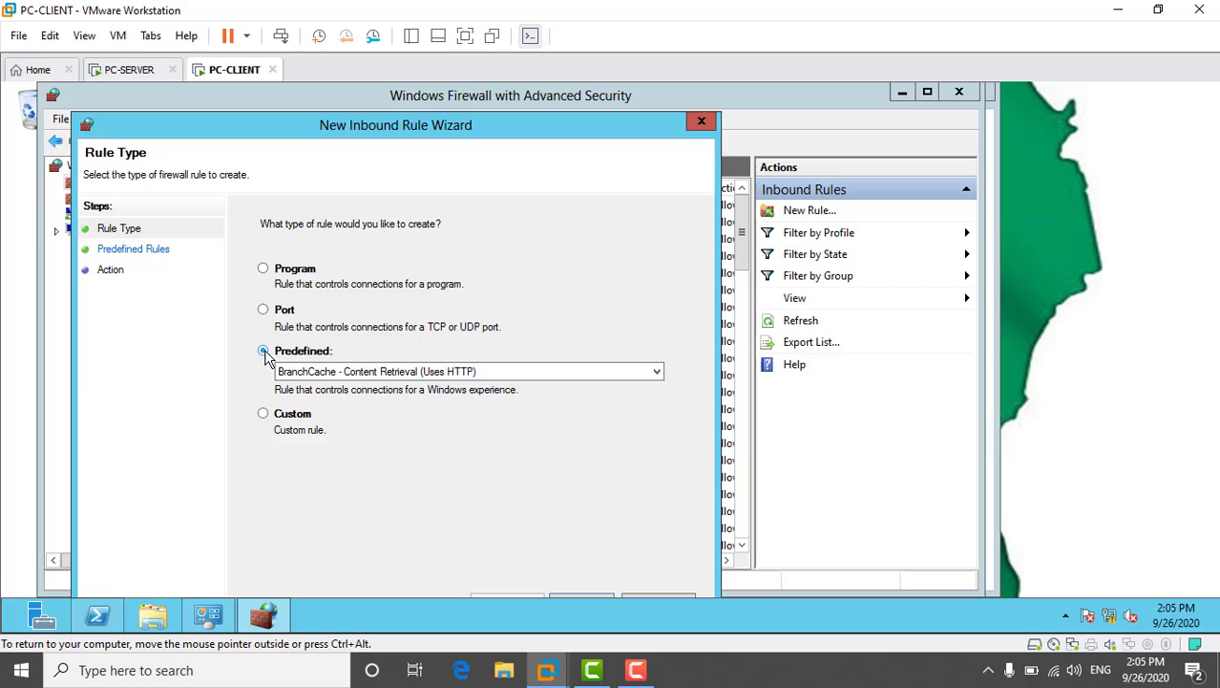
pyautogui.click(638, 372)
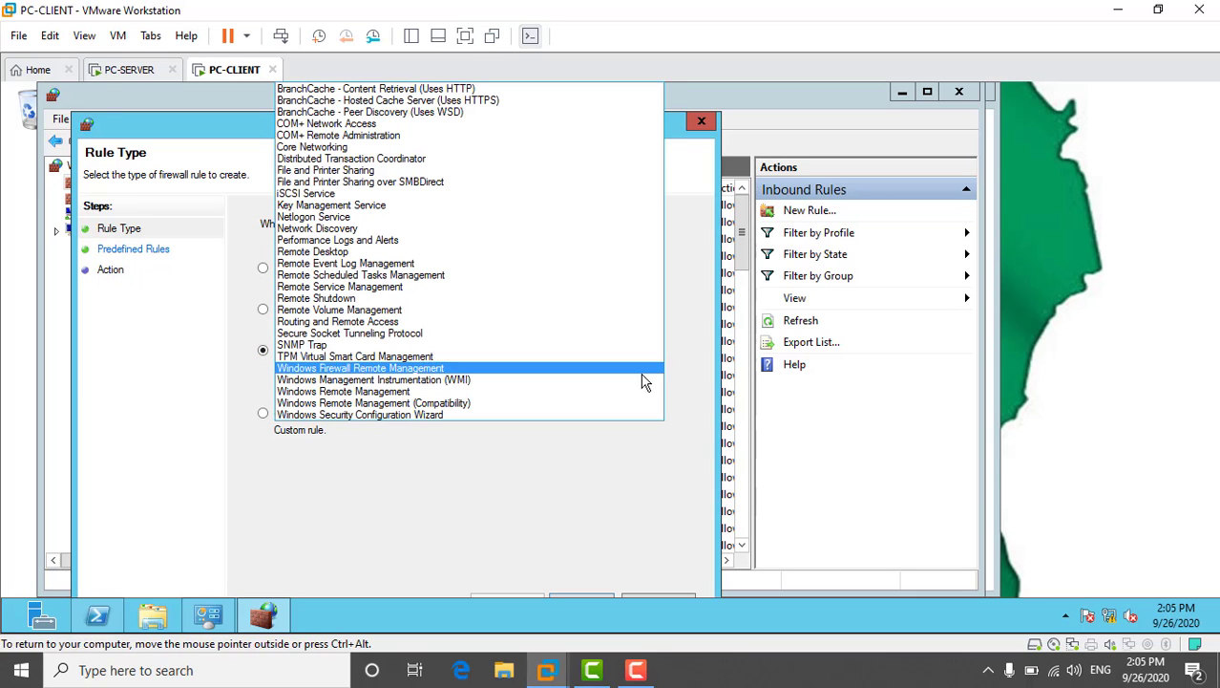
pyautogui.click(380, 258)
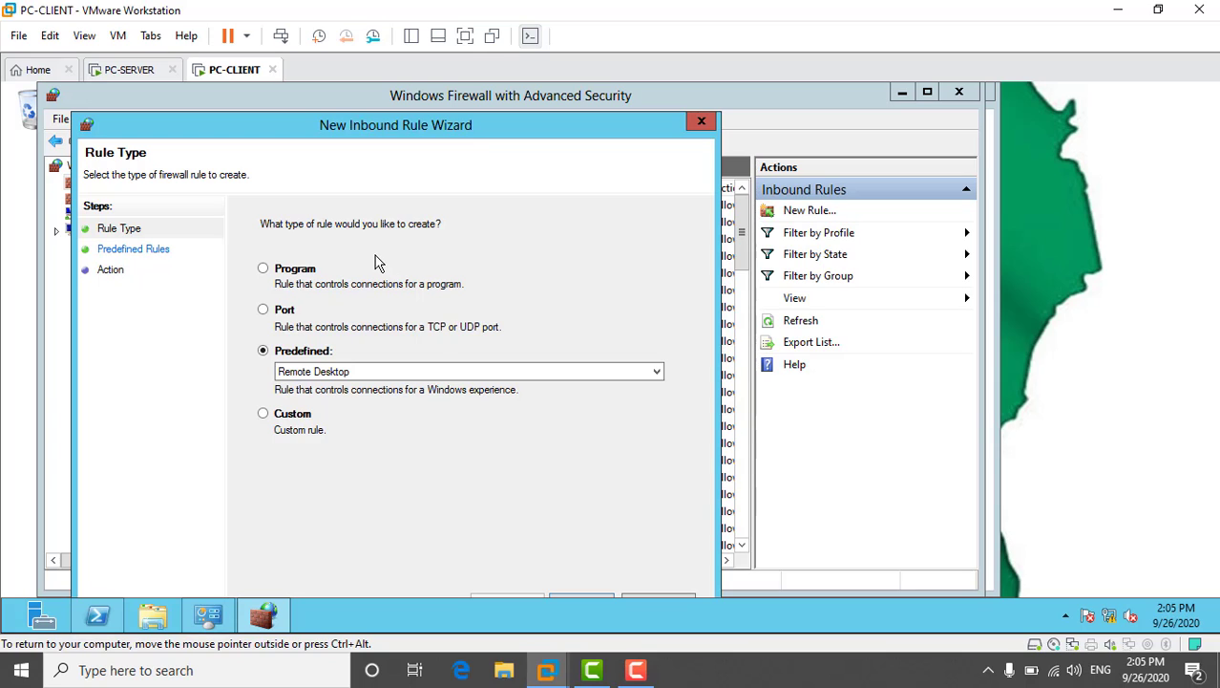
pyautogui.moveTo(472, 134); pyautogui.dragTo(548, 104)
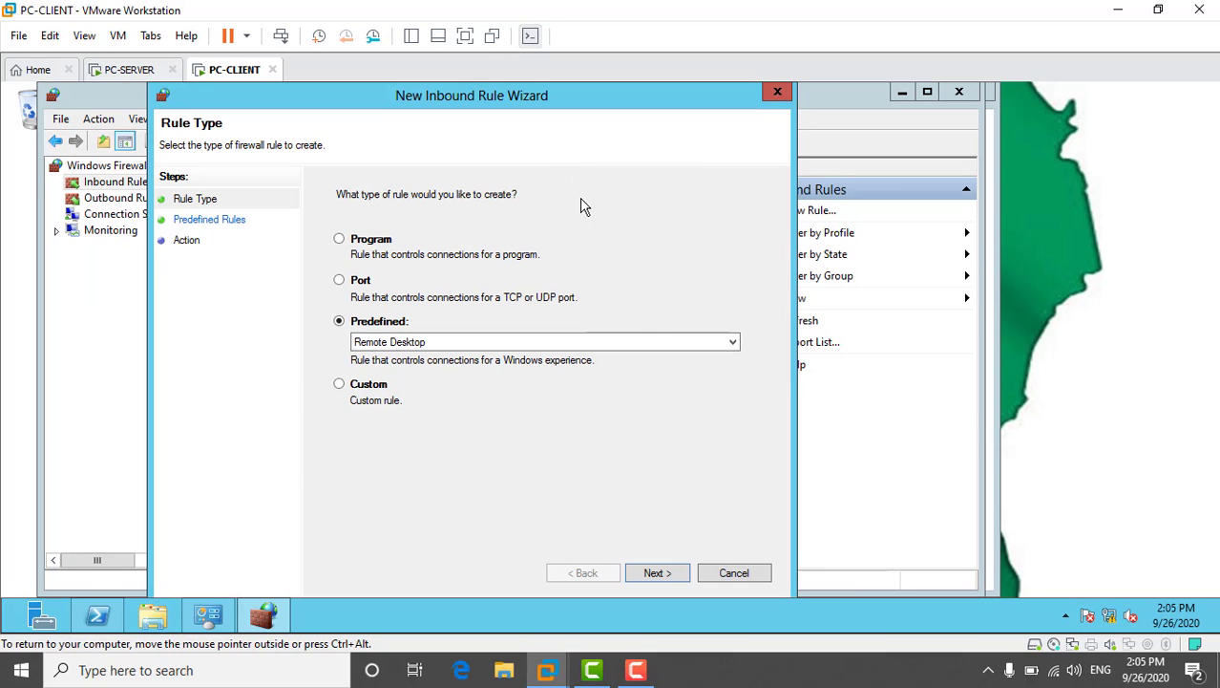
# Step: Include the Remote Desktop User Mode UDP-In and TCP-In rules, set the action to block the connection and finish the rule
pyautogui.click(662, 573)
pyautogui.click(346, 315)
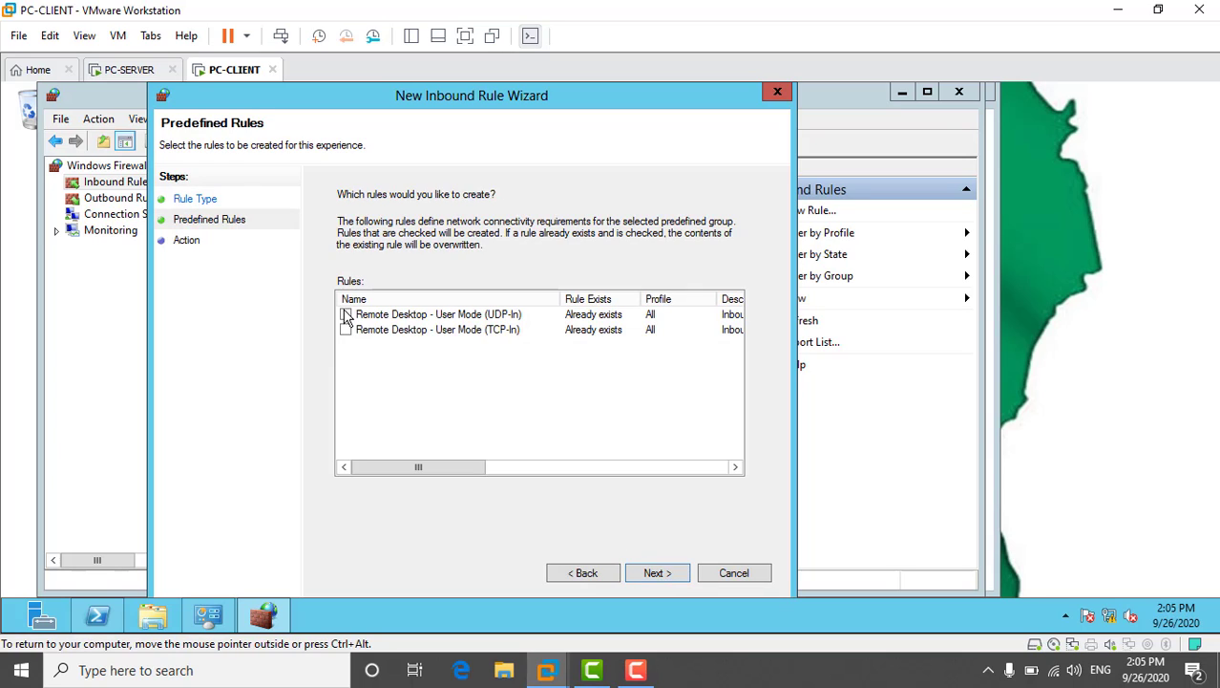
pyautogui.click(657, 574)
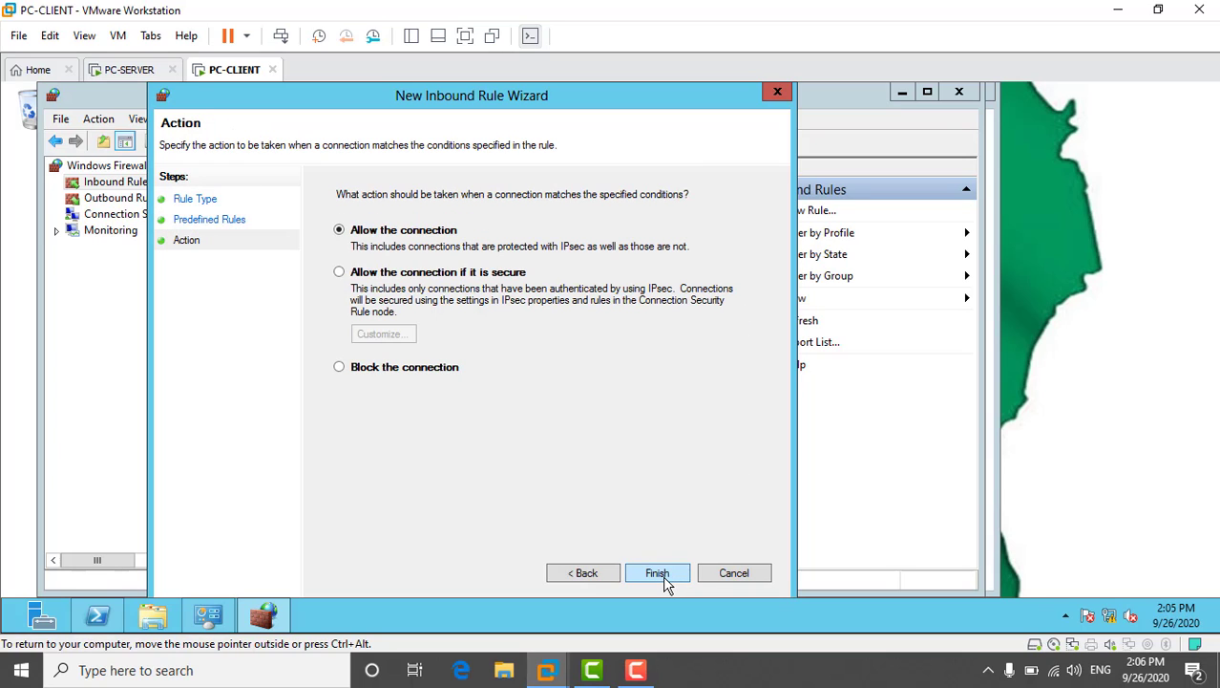
pyautogui.click(346, 372)
pyautogui.click(659, 575)
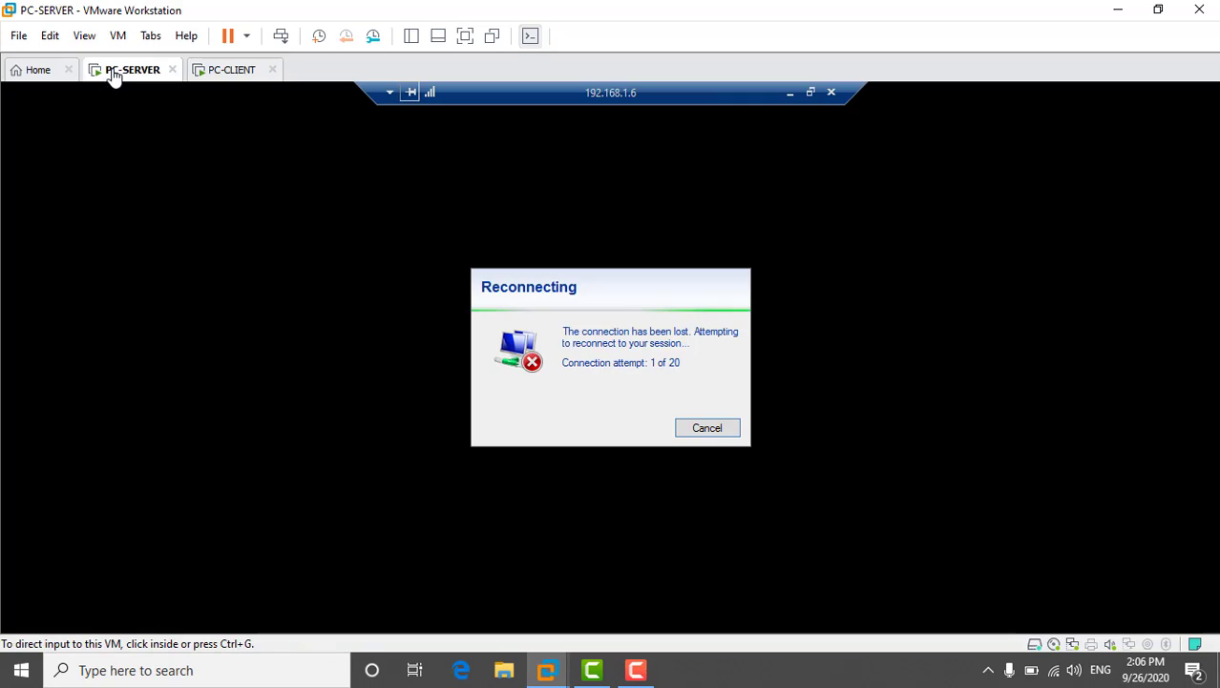
# Step: On PC-SERVER, cancel the session's reconnection attempt and try a new Remote Desktop connection to 192.168.1.6
pyautogui.click(124, 69)
pyautogui.click(715, 433)
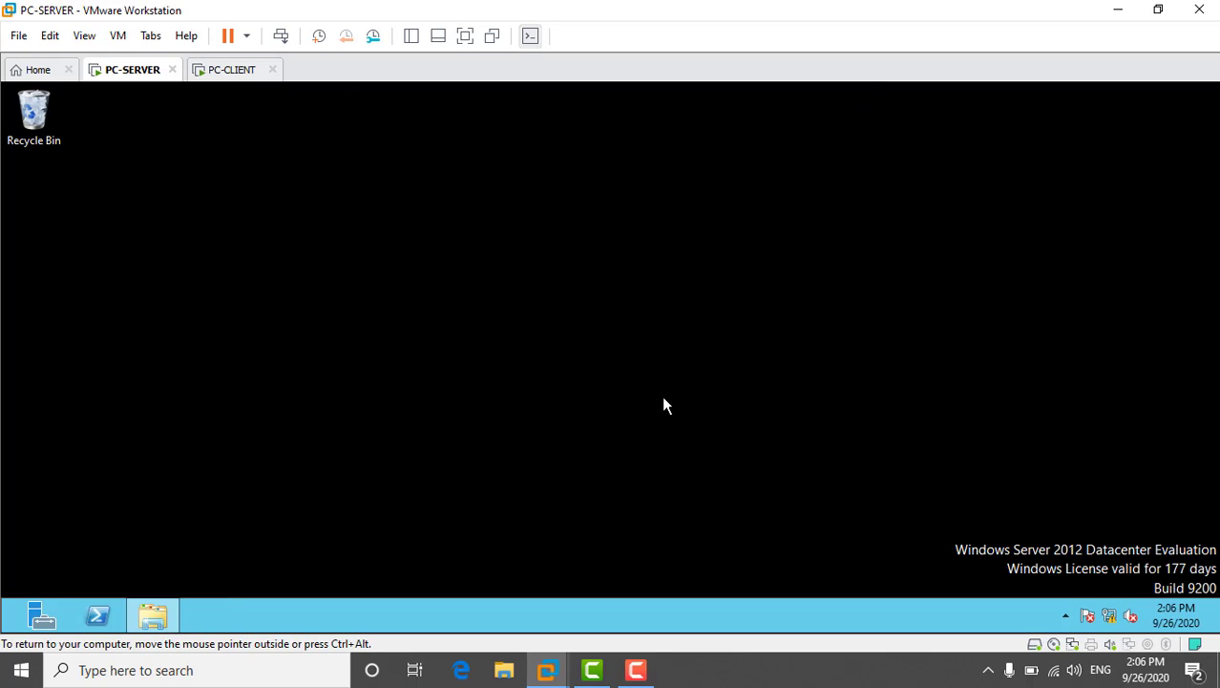
pyautogui.press('super')
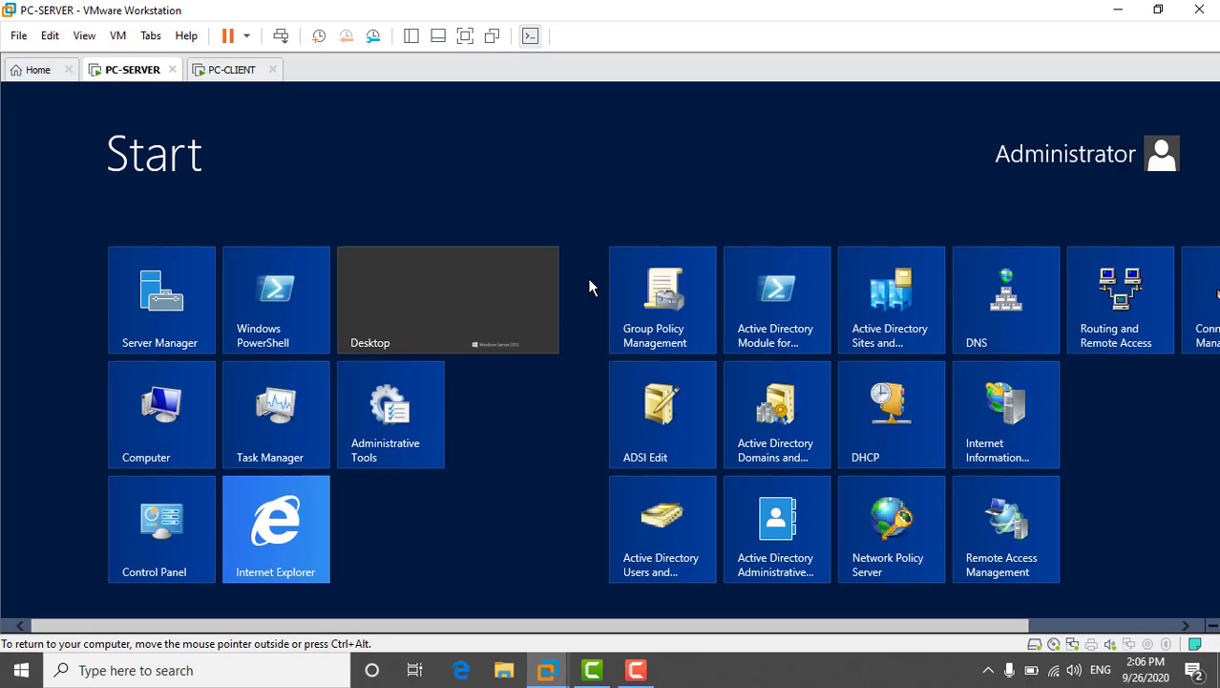
pyautogui.write('r')
pyautogui.click(205, 289)
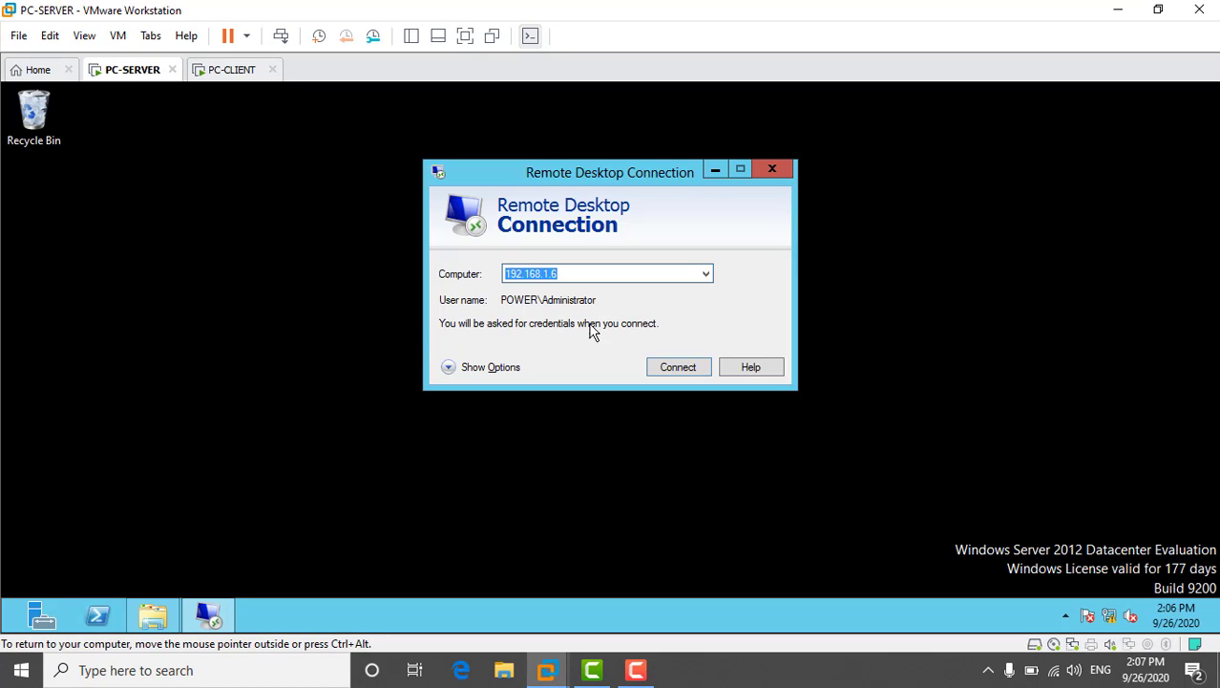
pyautogui.click(667, 368)
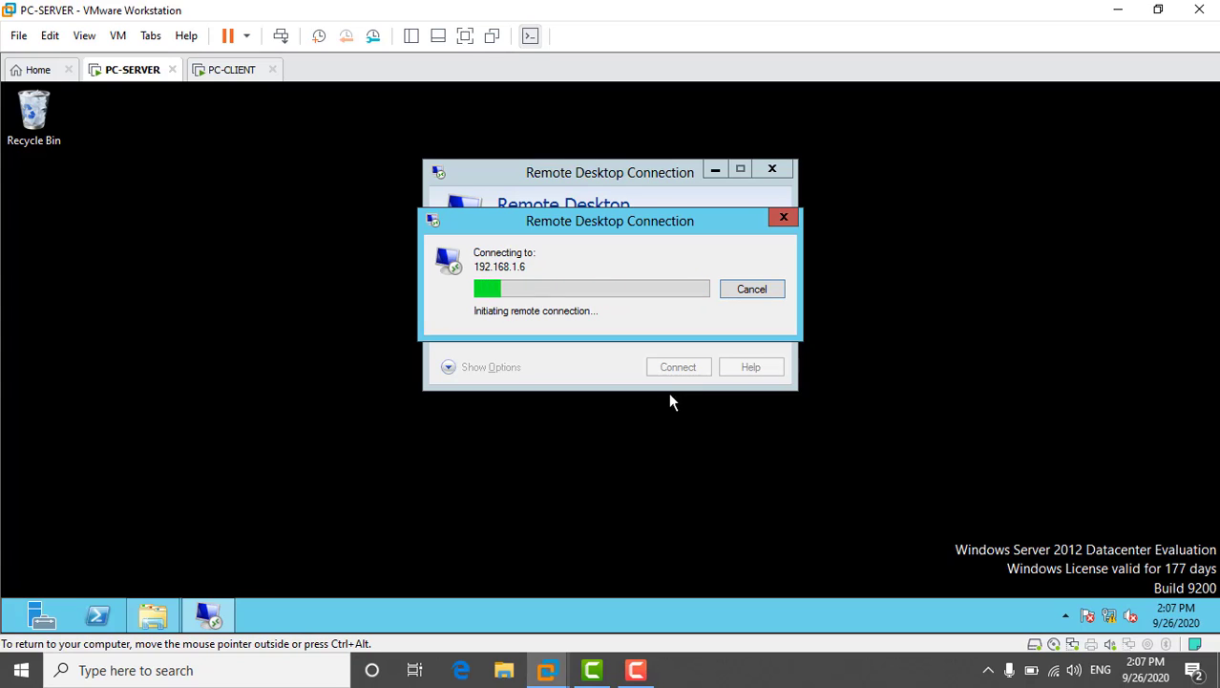
# Step: Switch to PC-CLIENT and close the advanced firewall window and the Windows Firewall window
pyautogui.click(208, 69)
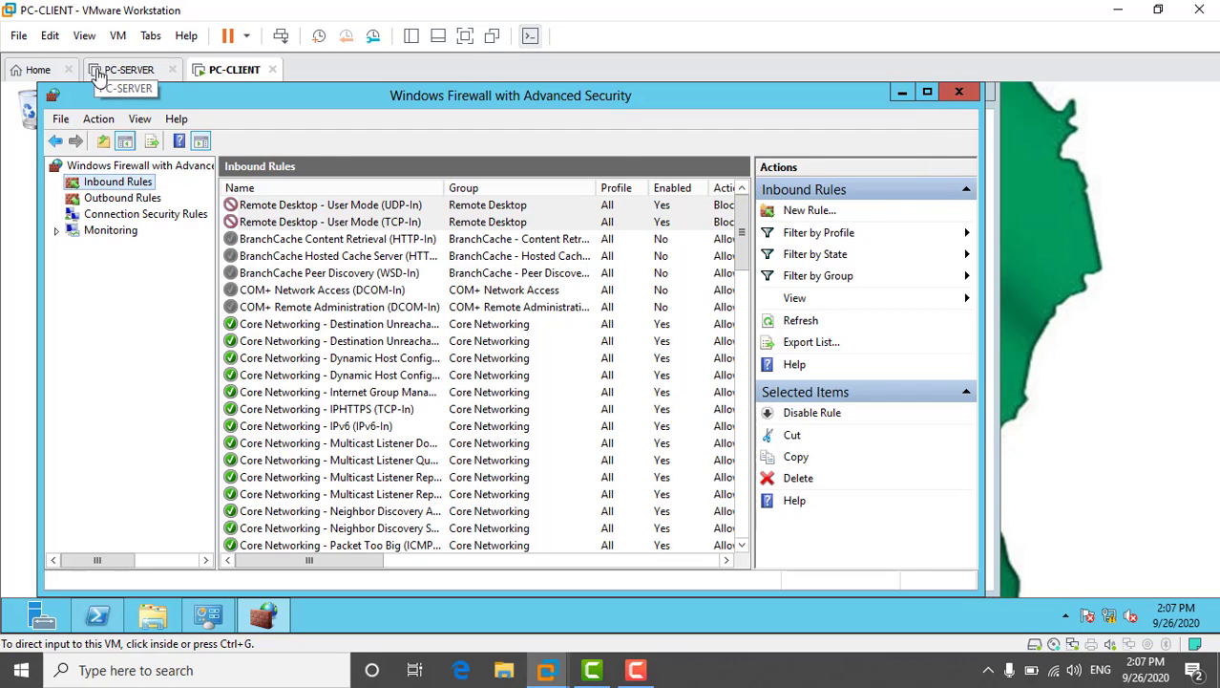
pyautogui.click(958, 89)
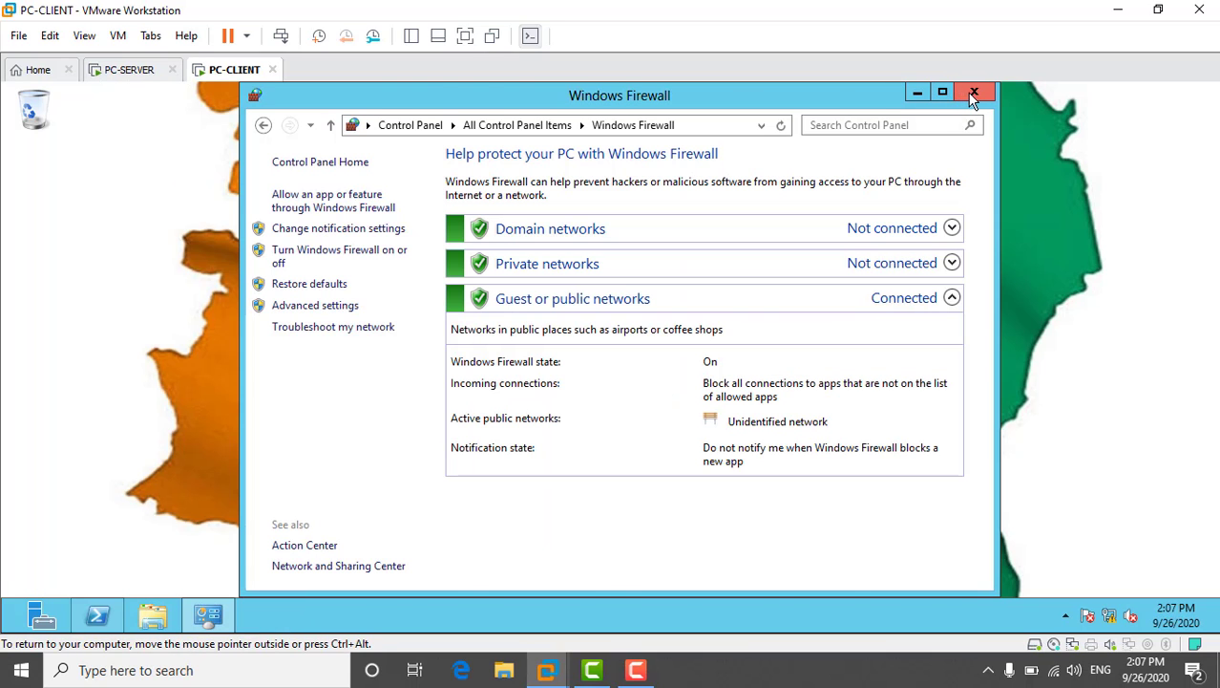
pyautogui.click(973, 94)
# Step: Return to PC-SERVER, dismiss the connection error and close Remote Desktop Connection
pyautogui.click(130, 72)
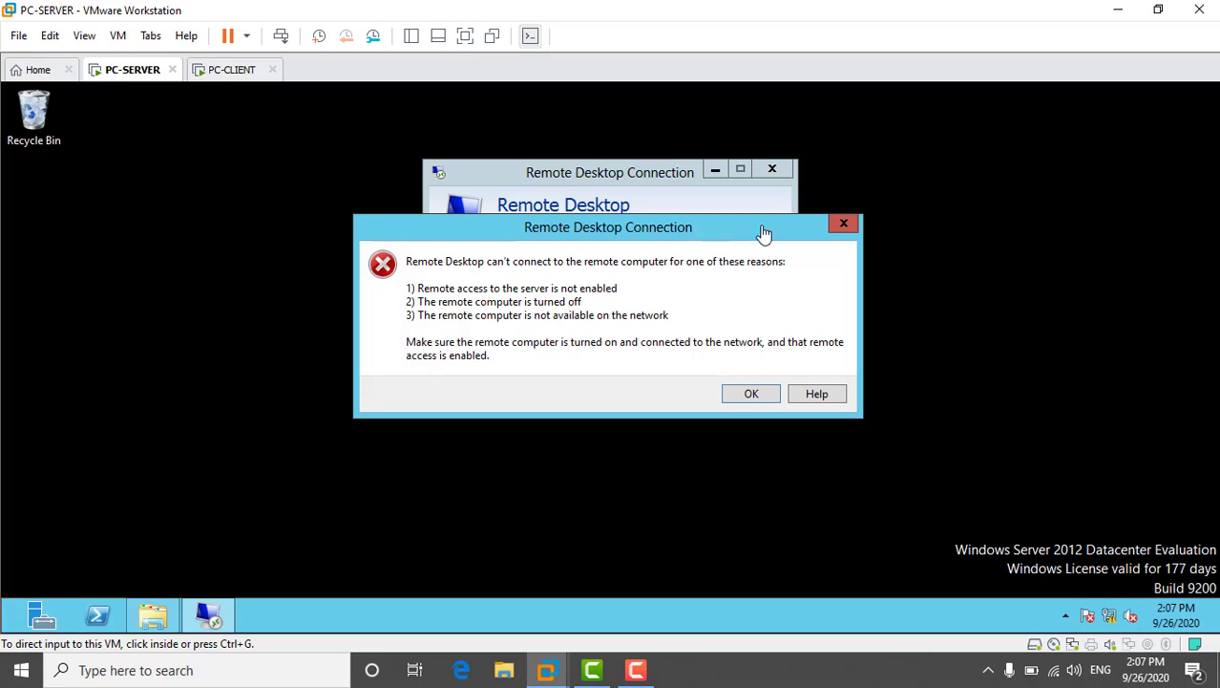
pyautogui.click(844, 225)
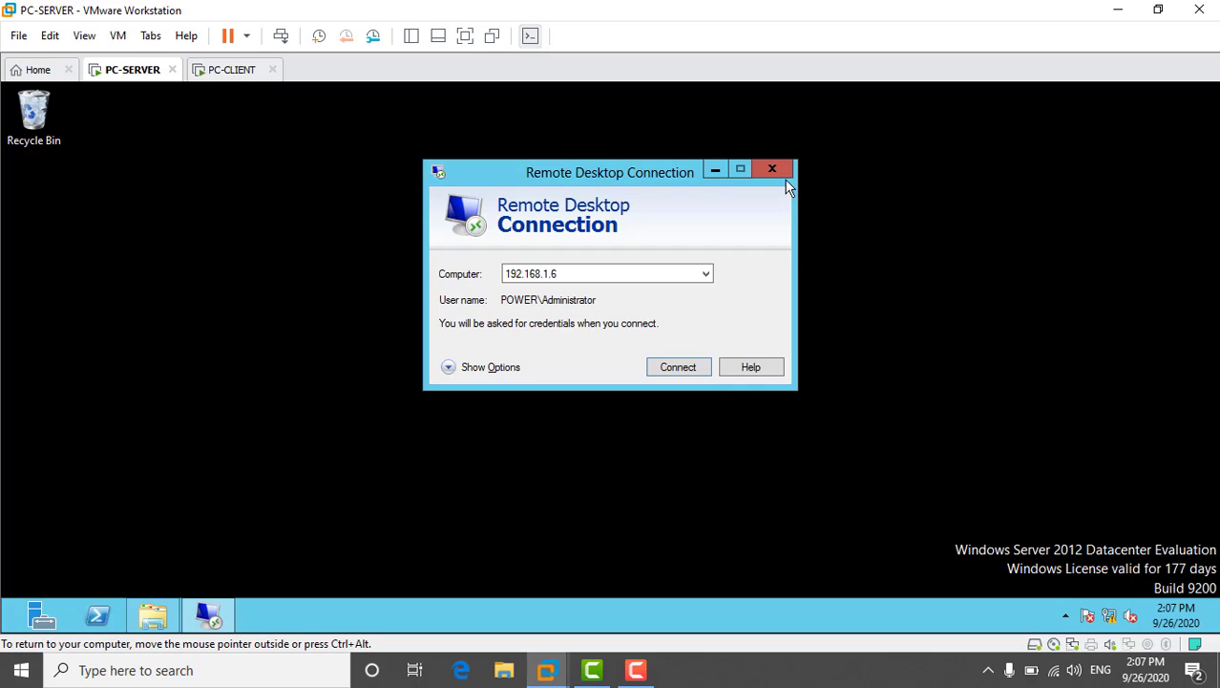
pyautogui.click(774, 172)
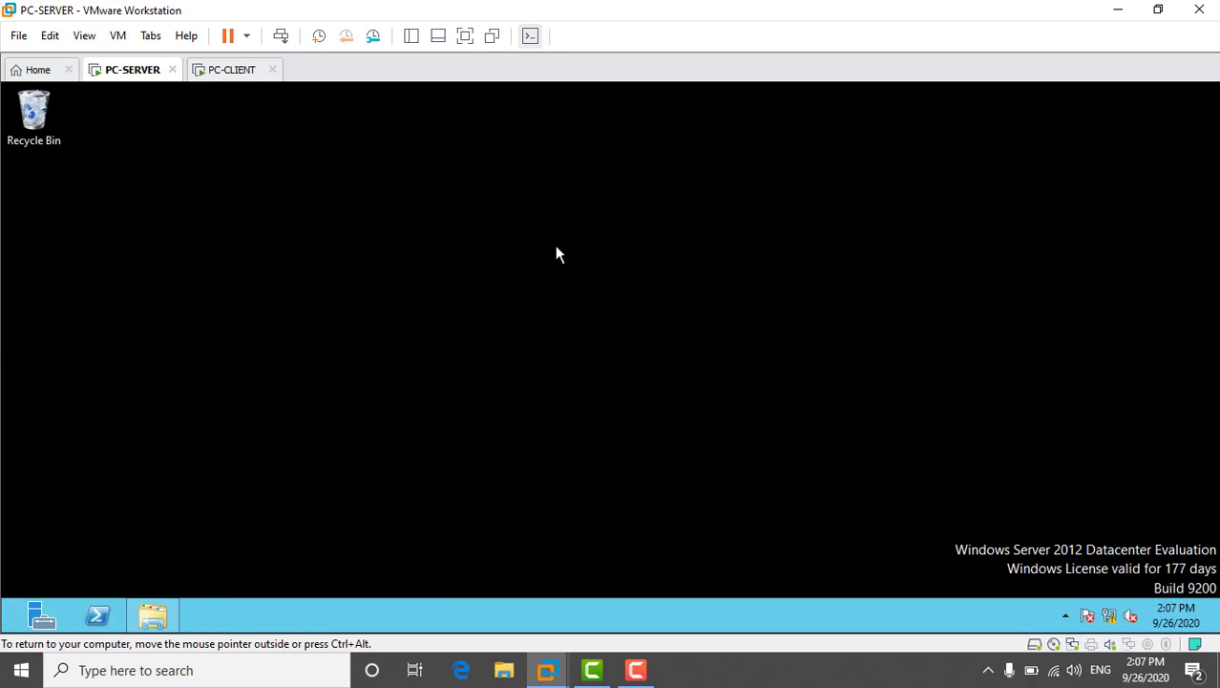
# Step: On PC-SERVER, open Windows Firewall's advanced settings from Control Panel and display the inbound rules
pyautogui.press('super')
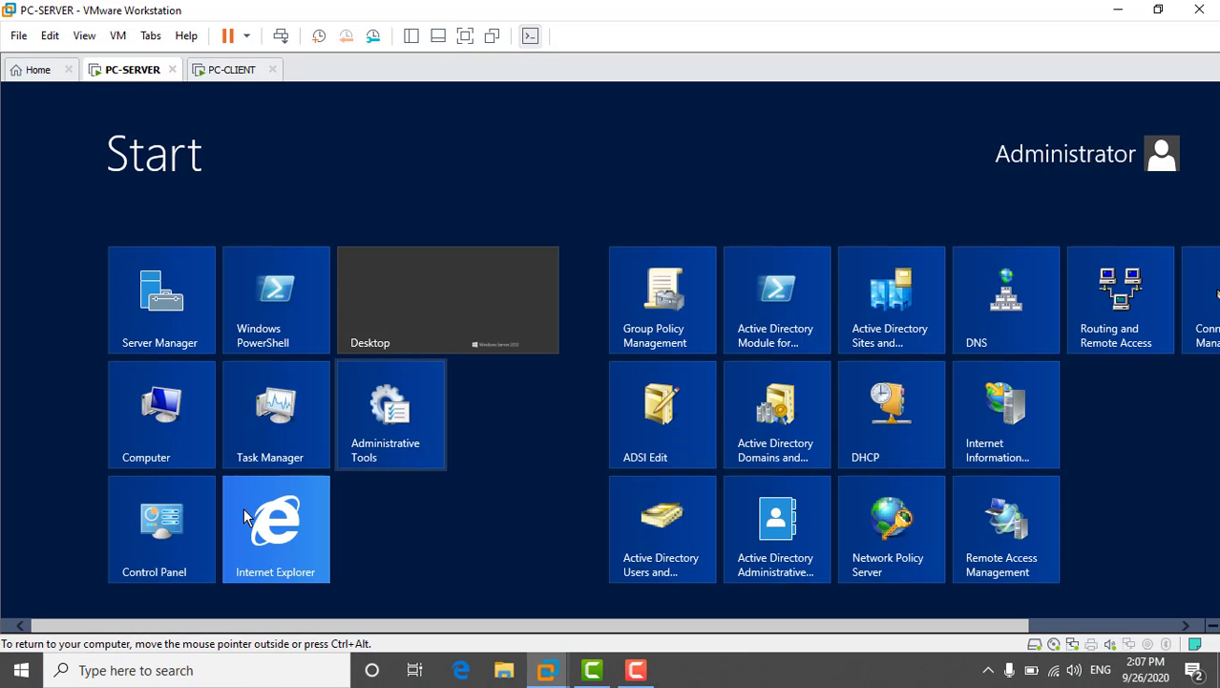
pyautogui.press('super')
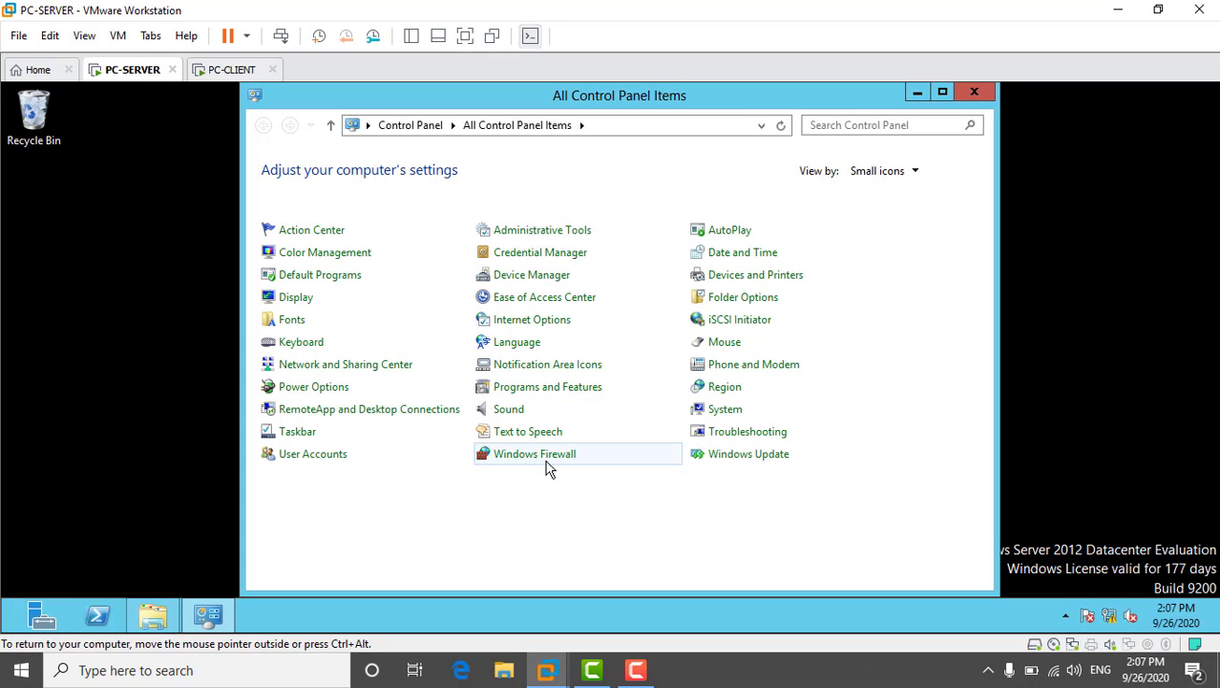
pyautogui.click(547, 467)
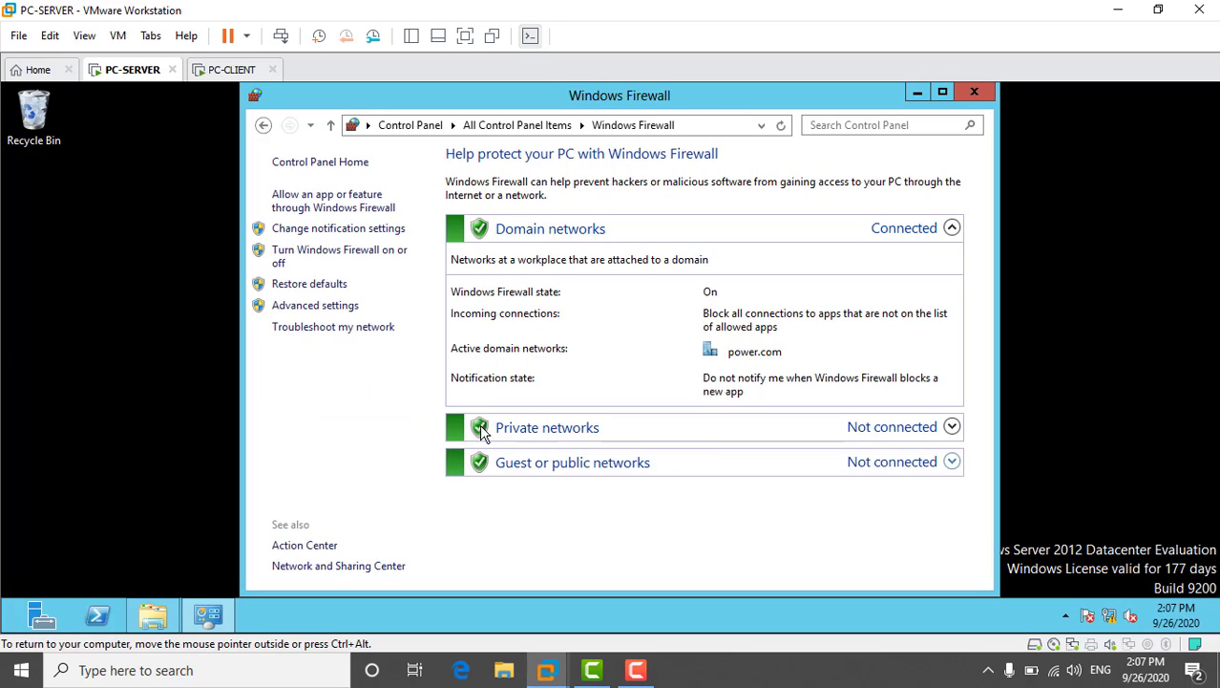
pyautogui.click(323, 308)
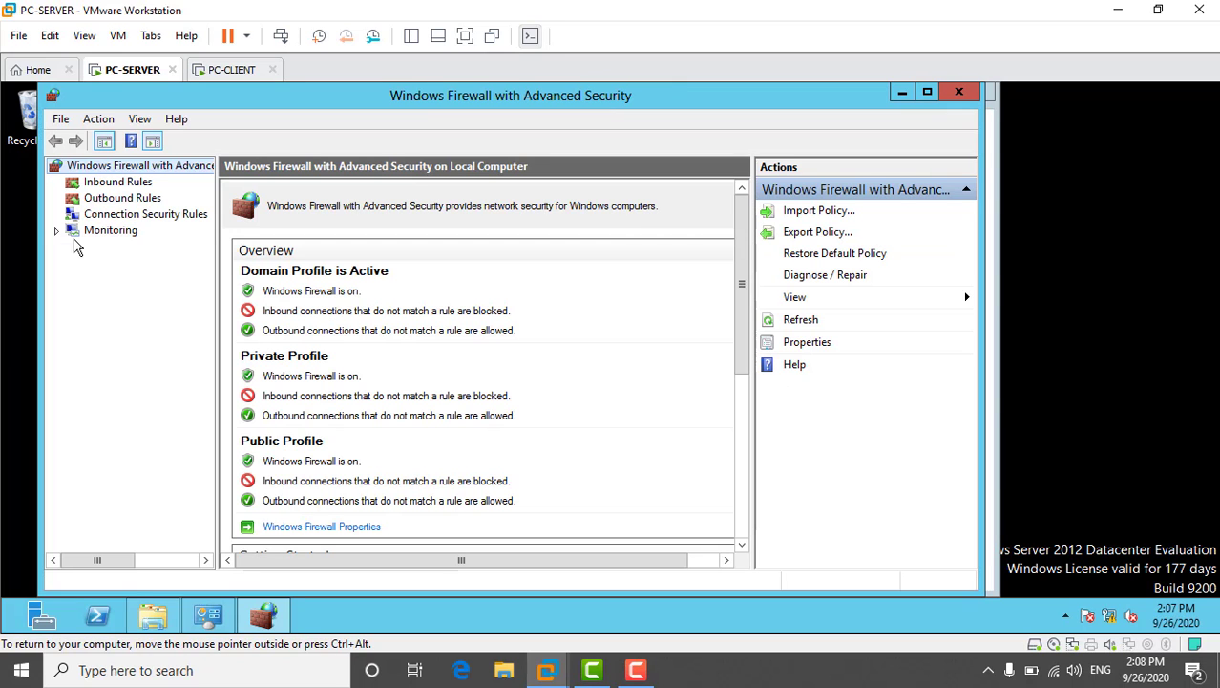
pyautogui.click(118, 184)
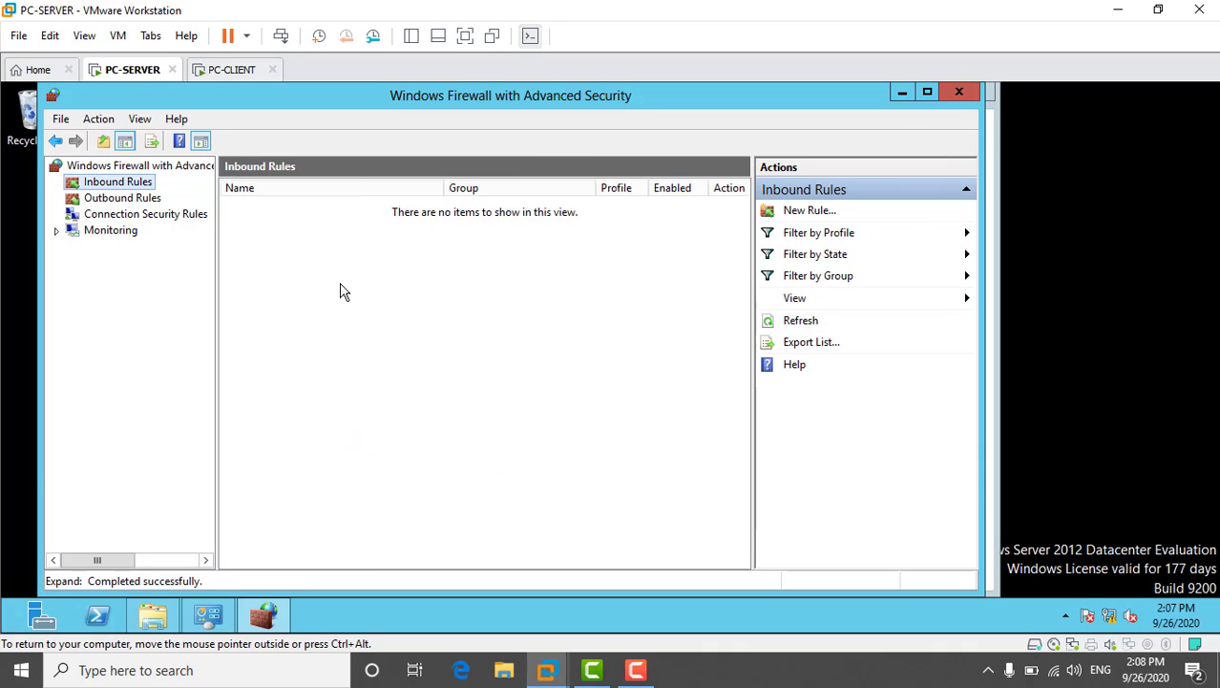
# Step: Start a new custom inbound rule that applies to all programs, maximizing the firewall window and repositioning the wizard
pyautogui.click(812, 213)
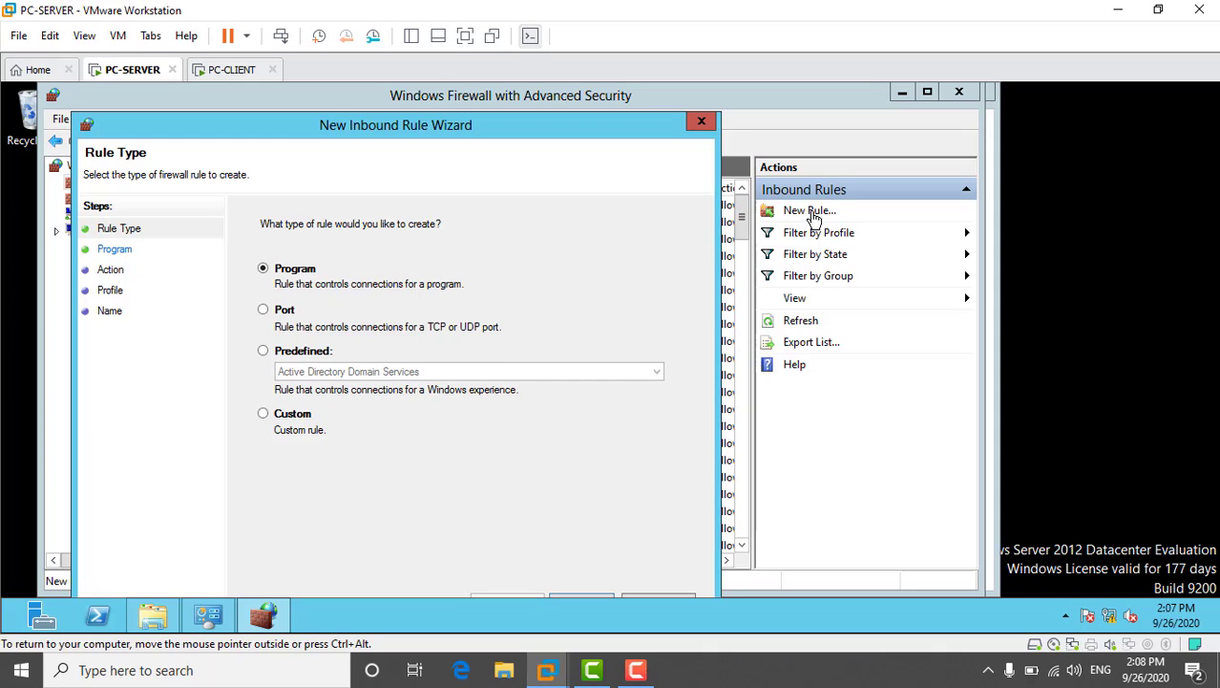
pyautogui.click(265, 414)
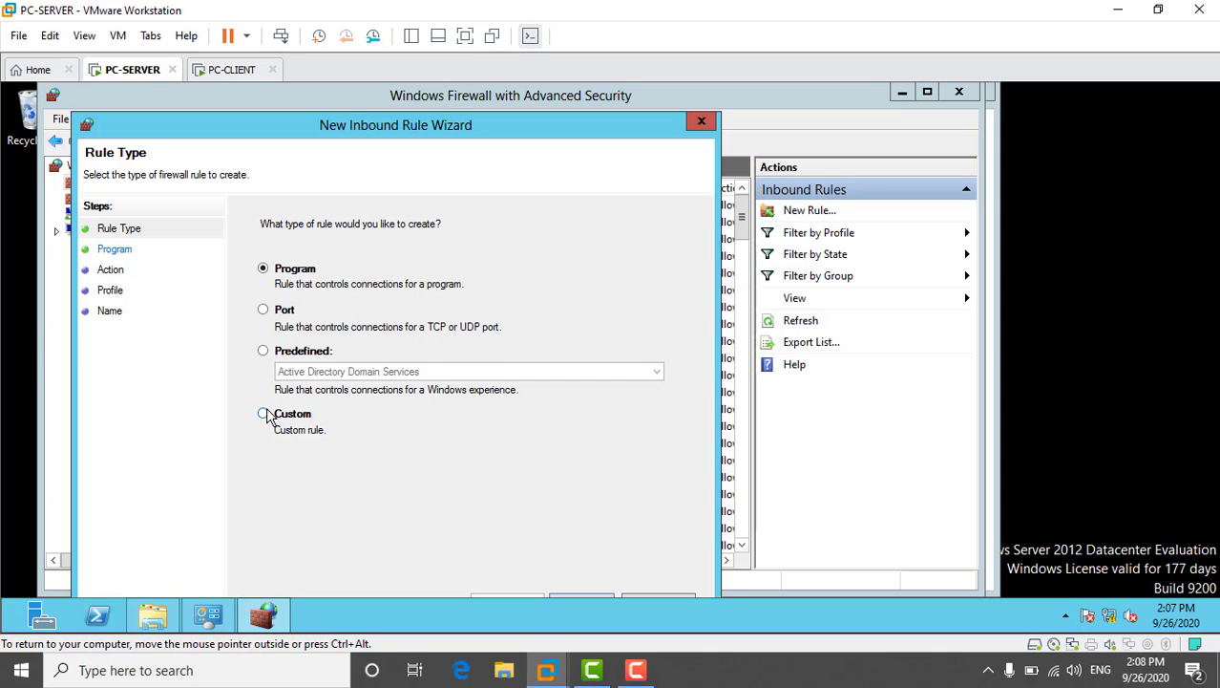
pyautogui.doubleClick(296, 95)
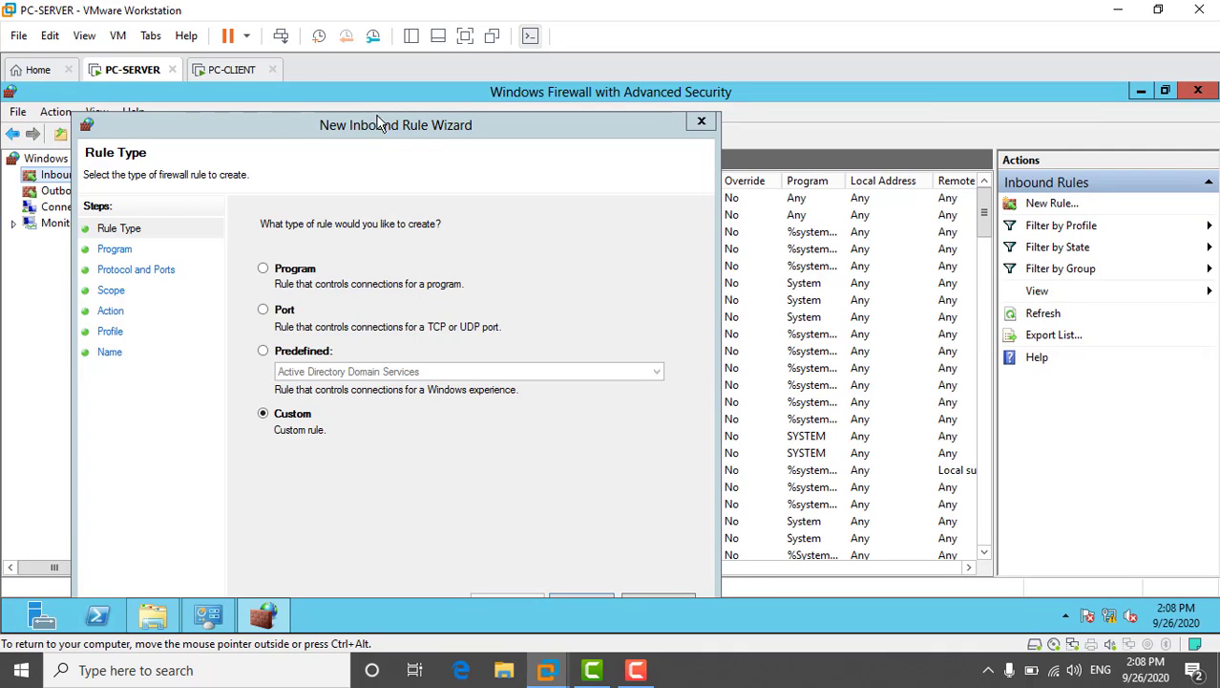
pyautogui.moveTo(379, 124); pyautogui.dragTo(405, 113)
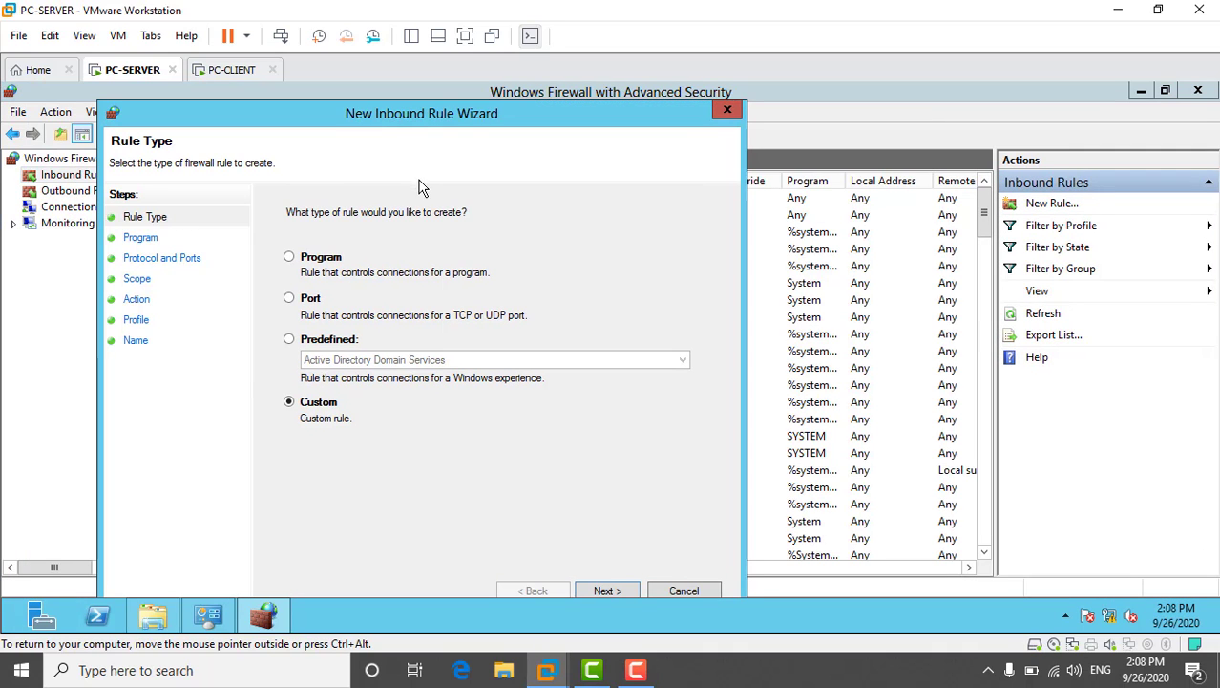
pyautogui.click(605, 590)
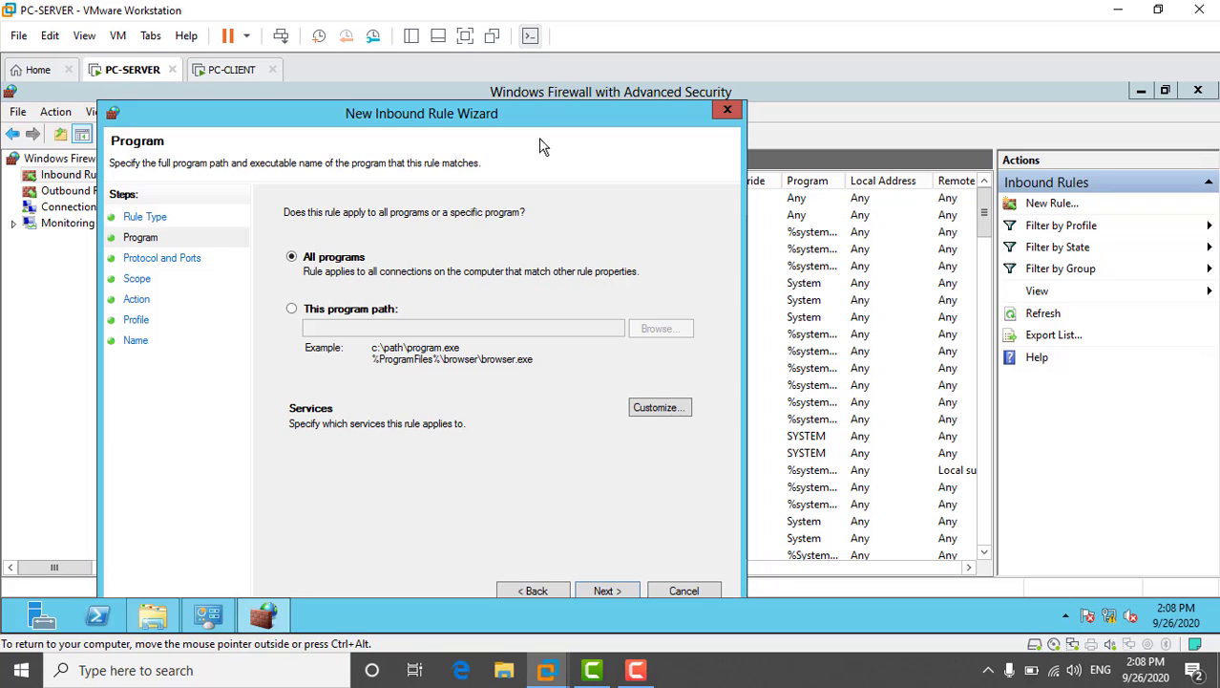
pyautogui.moveTo(543, 111); pyautogui.dragTo(575, 98)
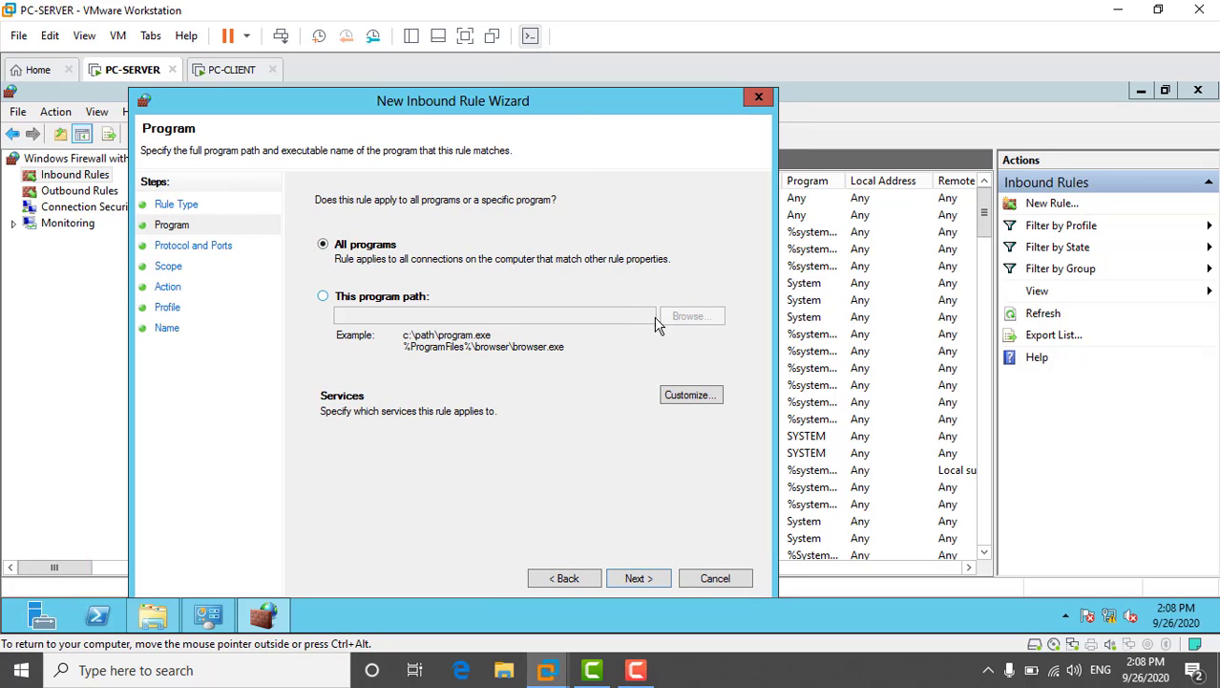
pyautogui.click(632, 578)
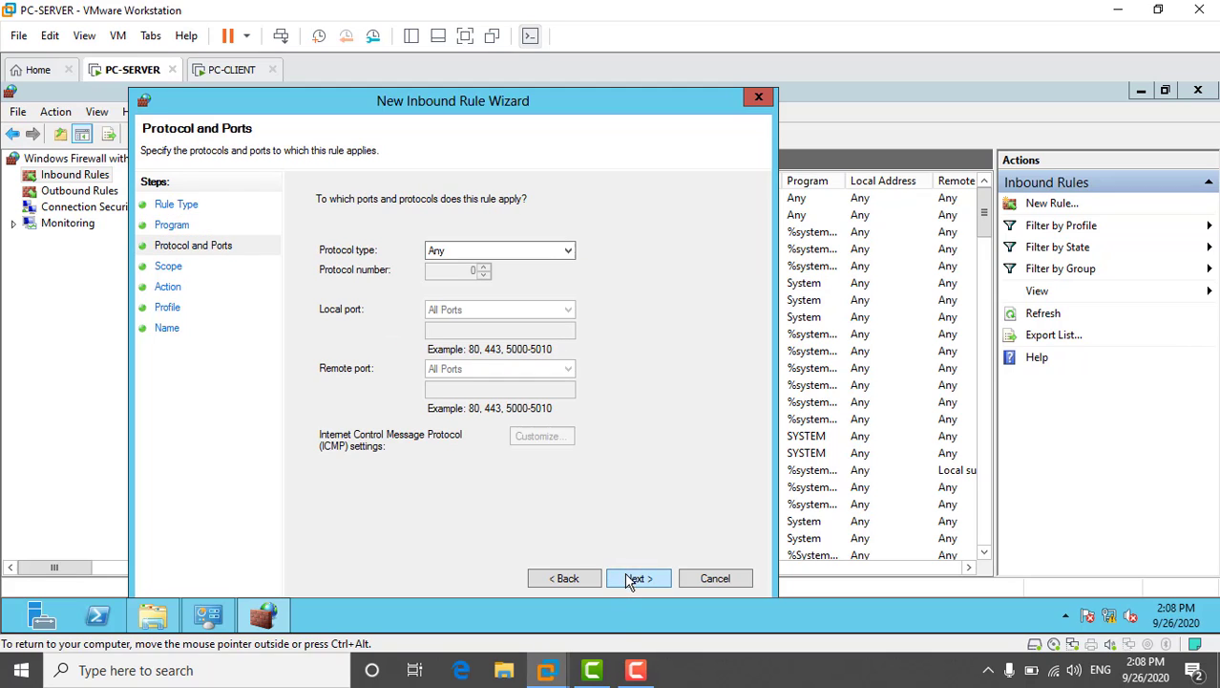
# Step: Set the rule's protocol type to ICMPv4 and keep any IP address for both the local and remote scope
pyautogui.click(567, 252)
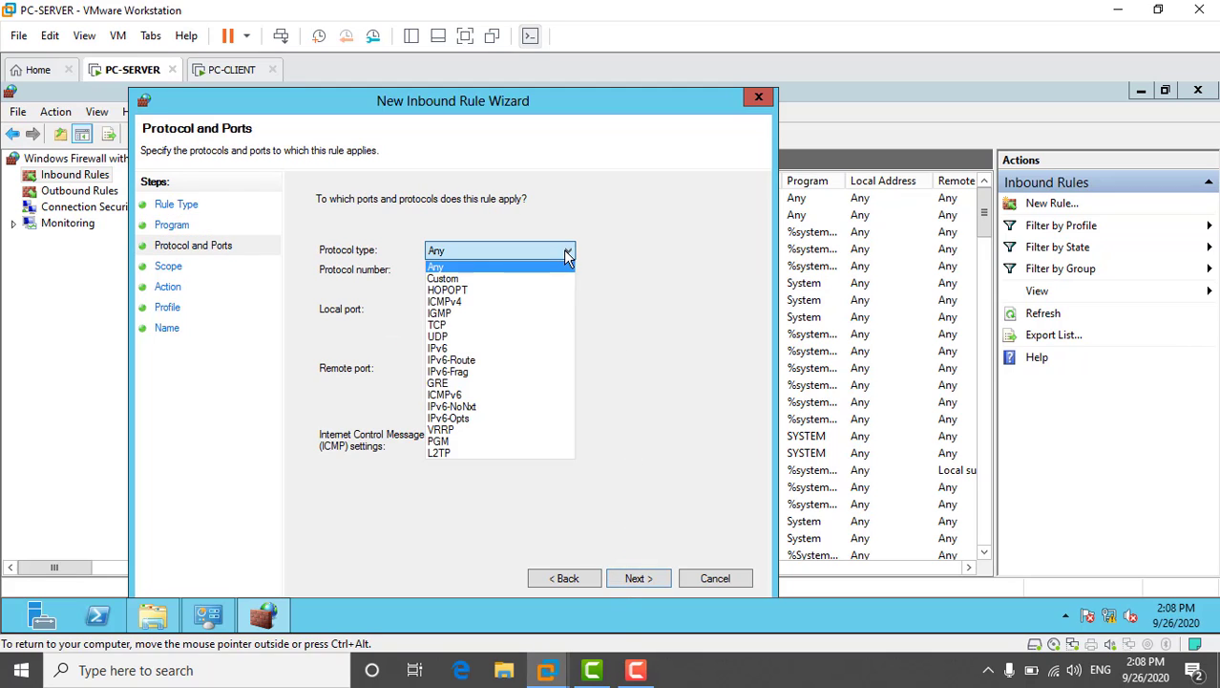
pyautogui.click(524, 304)
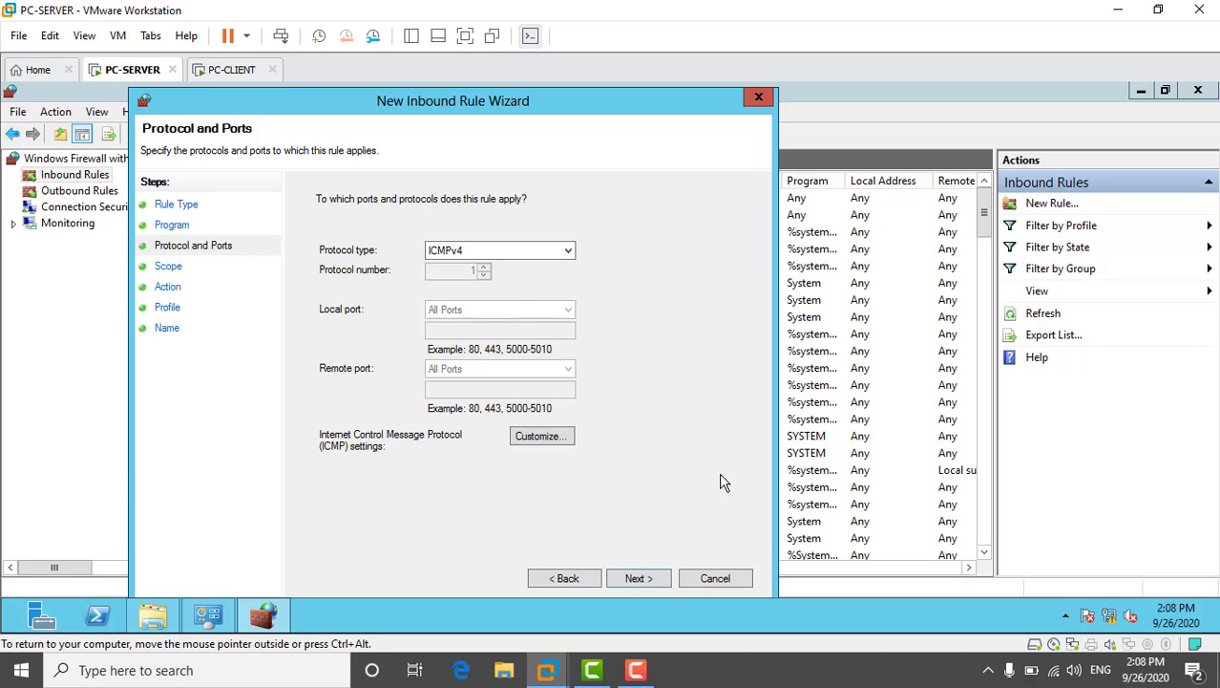
pyautogui.click(647, 579)
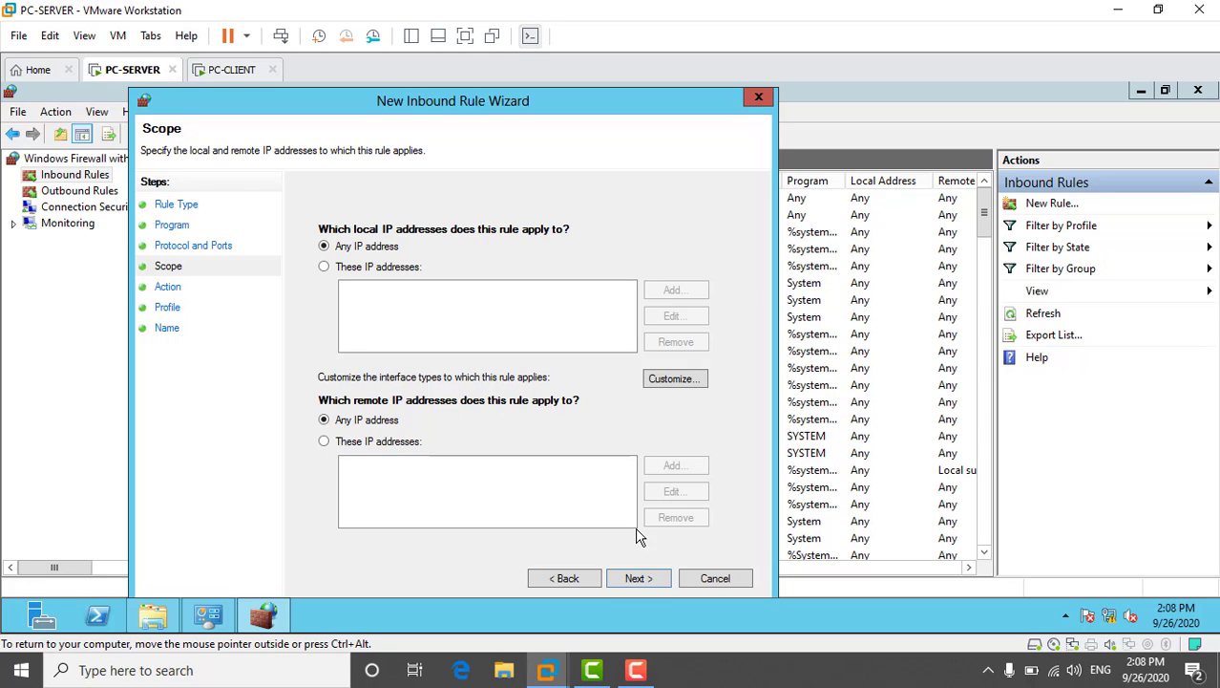
pyautogui.click(637, 580)
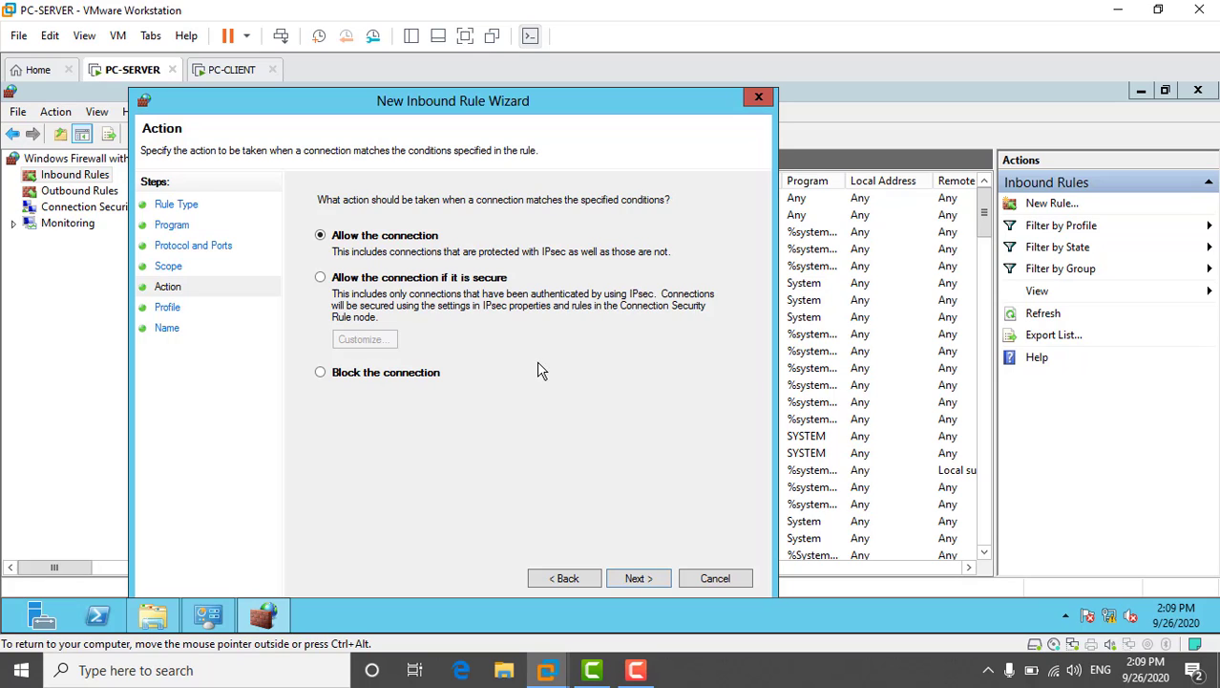
# Step: Set the rule's action to block the connection and apply it to the Domain, Private and Public profiles
pyautogui.click(327, 380)
pyautogui.click(642, 580)
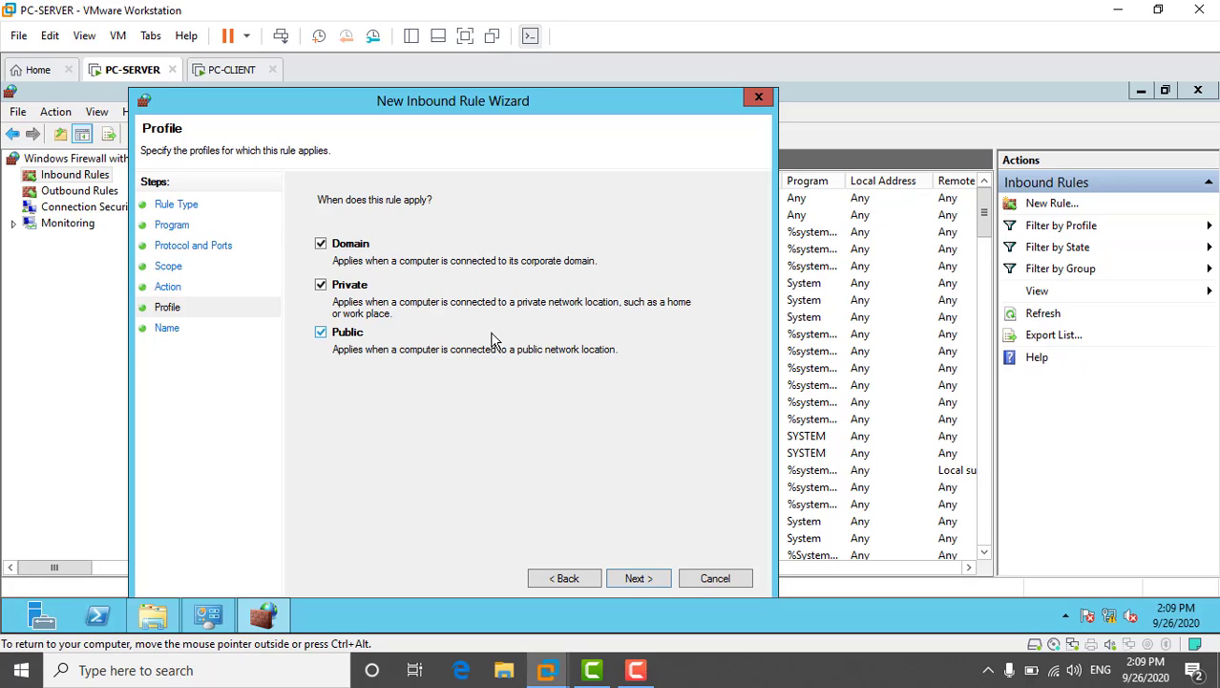
pyautogui.click(647, 577)
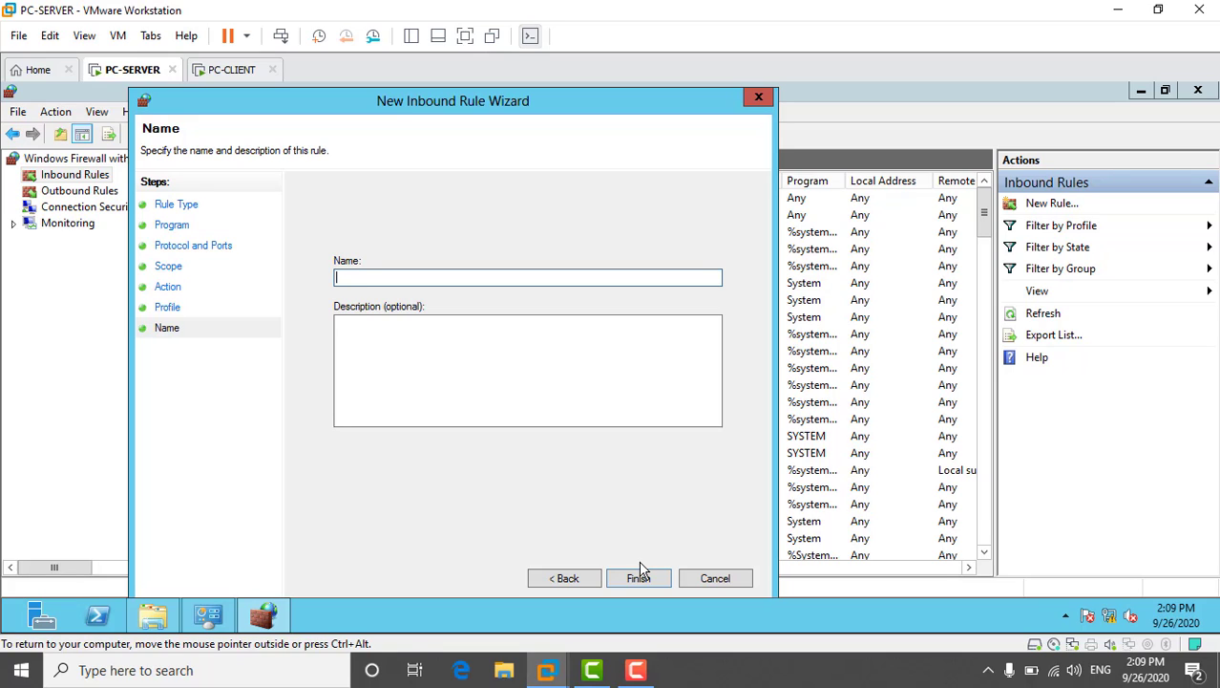
# Step: Name the rule block1, finish creating it and open its properties
pyautogui.write('block1')
pyautogui.click(640, 579)
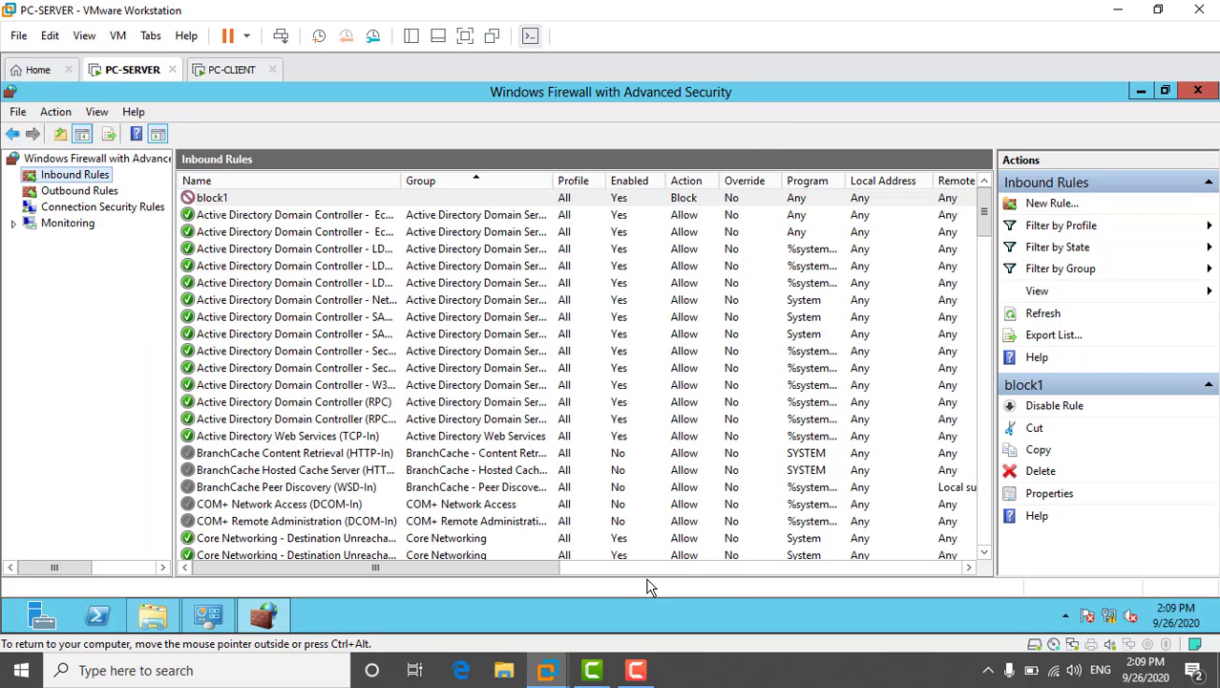
pyautogui.rightClick(245, 201)
pyautogui.click(324, 300)
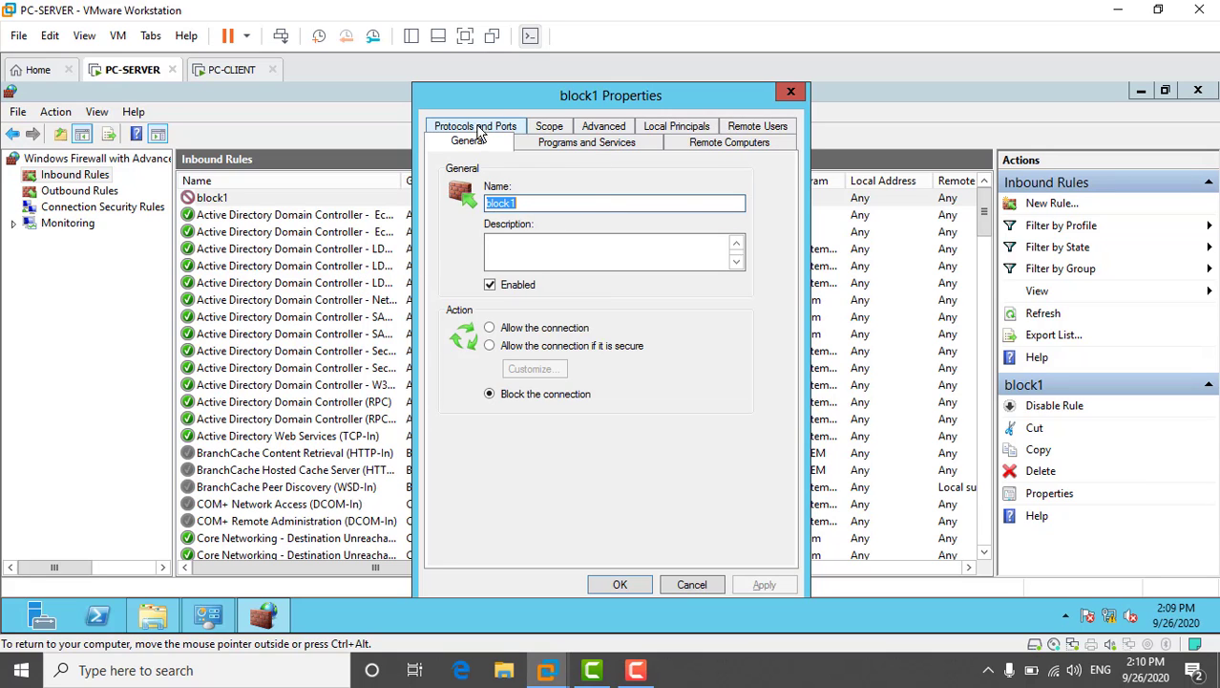
# Step: Switch to PC-CLIENT and ping 192.168.1.3 again from Windows PowerShell
pyautogui.click(238, 75)
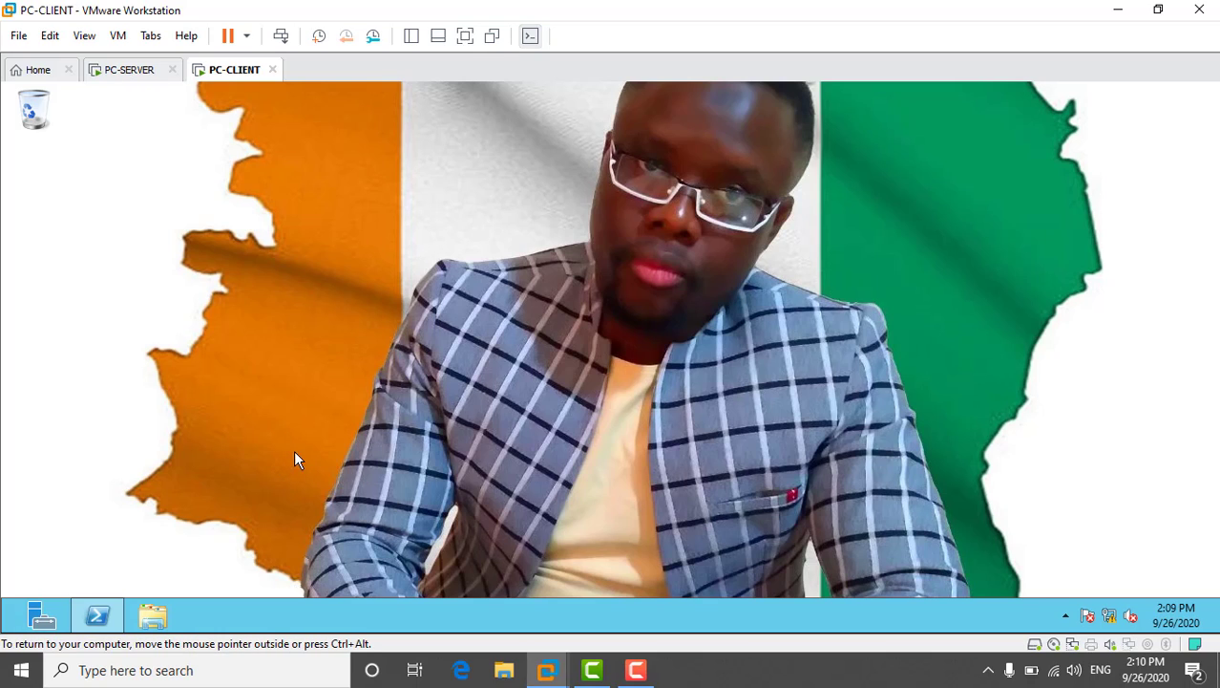
pyautogui.press('super')
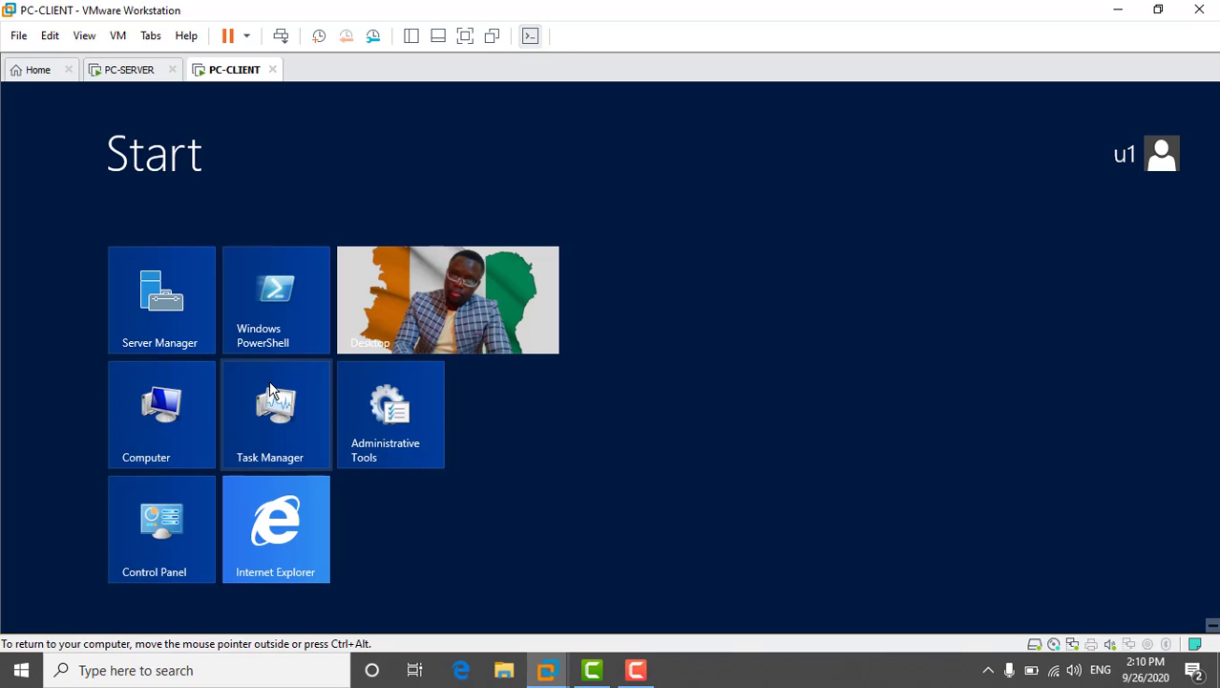
pyautogui.click(272, 302)
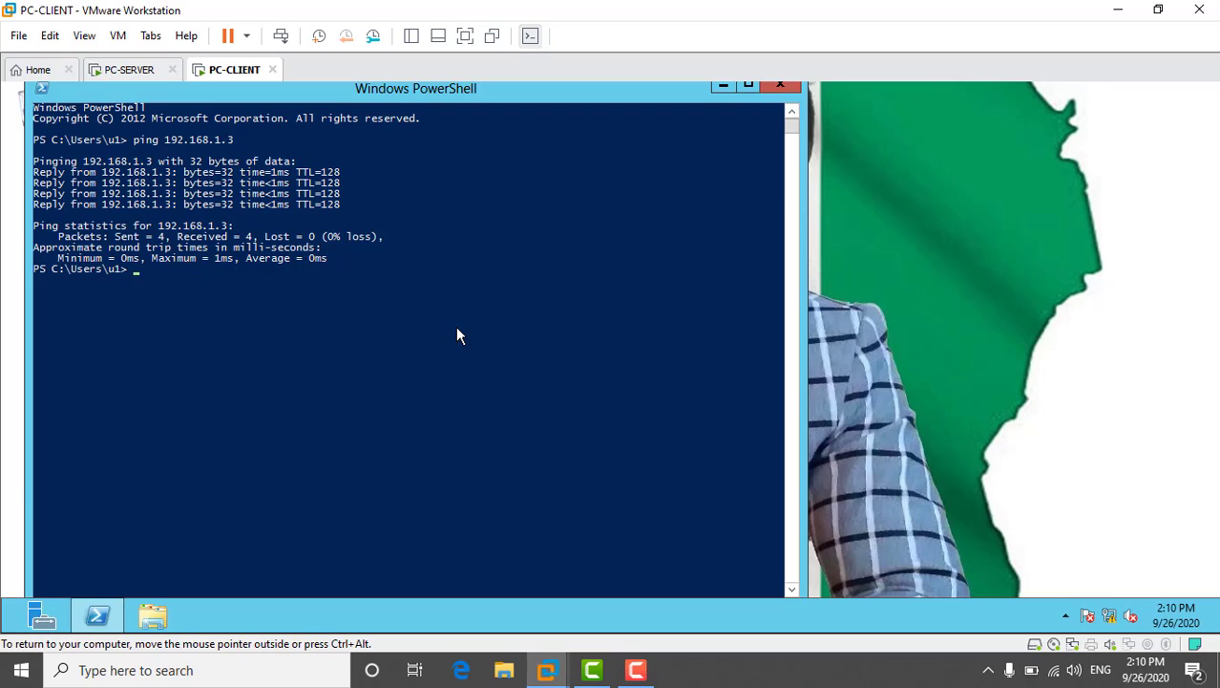
pyautogui.press('Up')
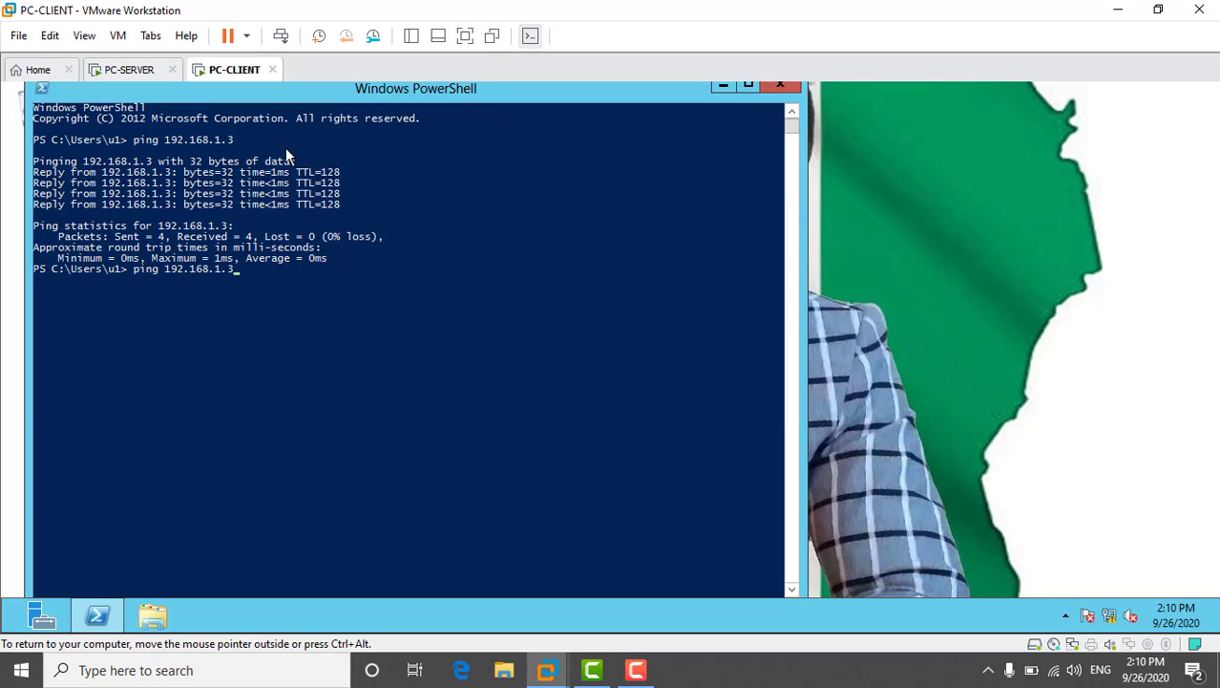
pyautogui.press('Return')
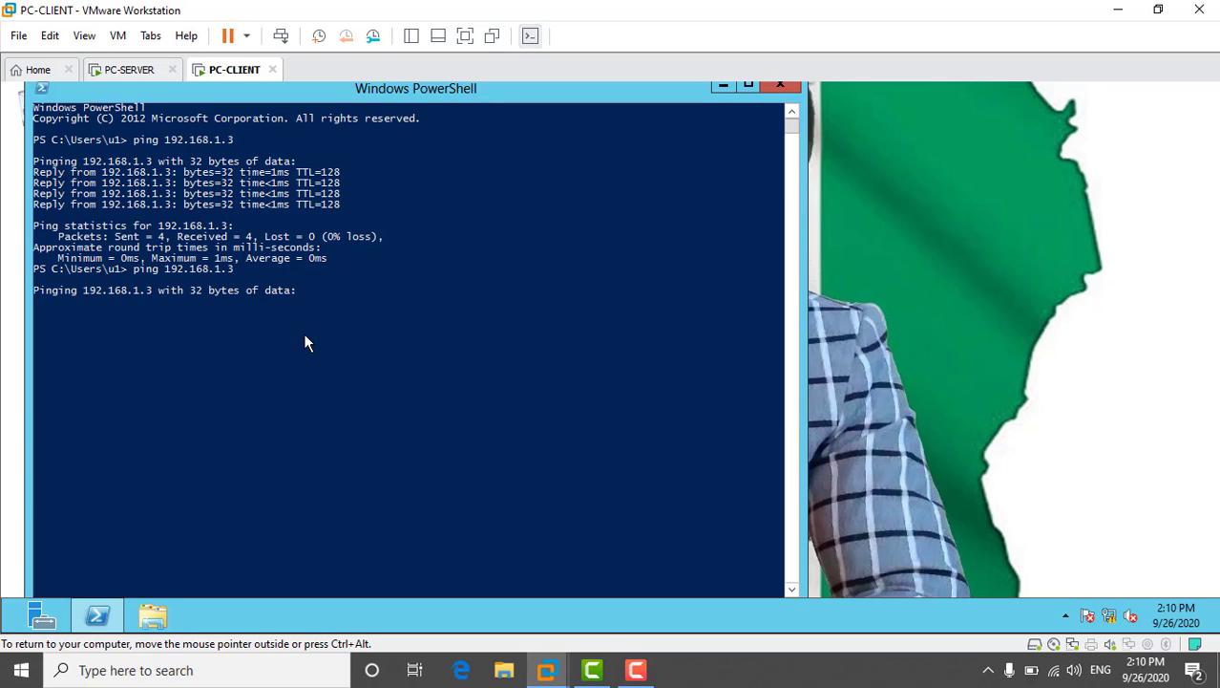